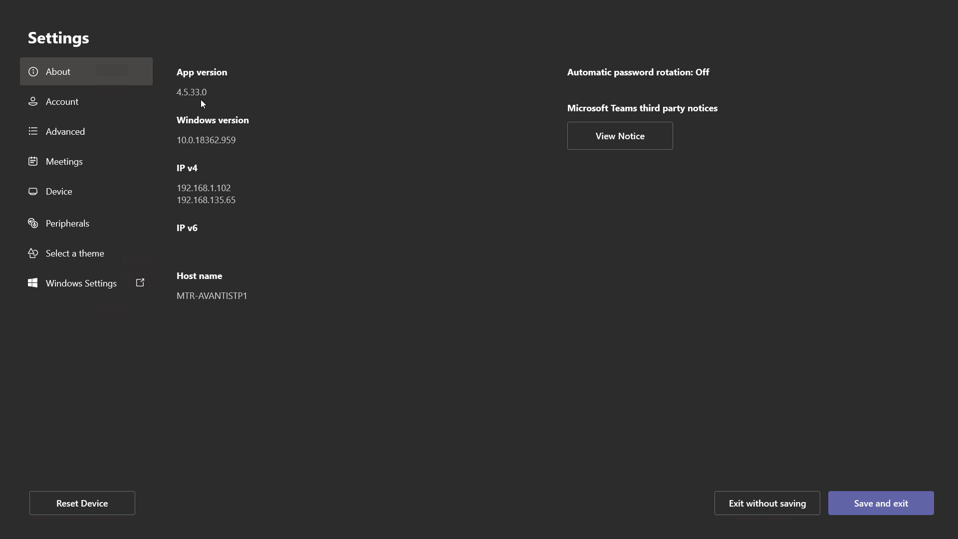
# Show the Account settings and try other meeting modes, ending on Skype for Business and Microsoft Teams (default).
pyautogui.click(72, 107)
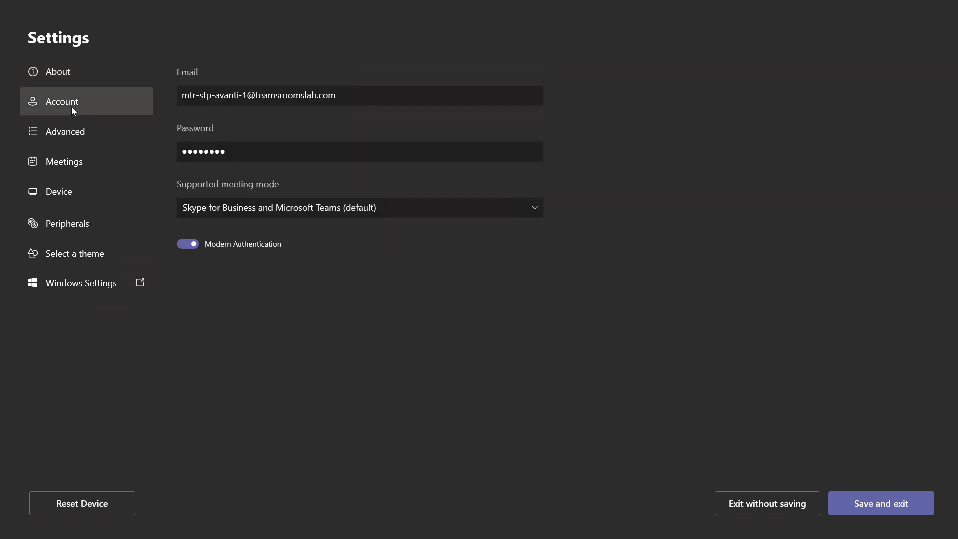
pyautogui.click(405, 207)
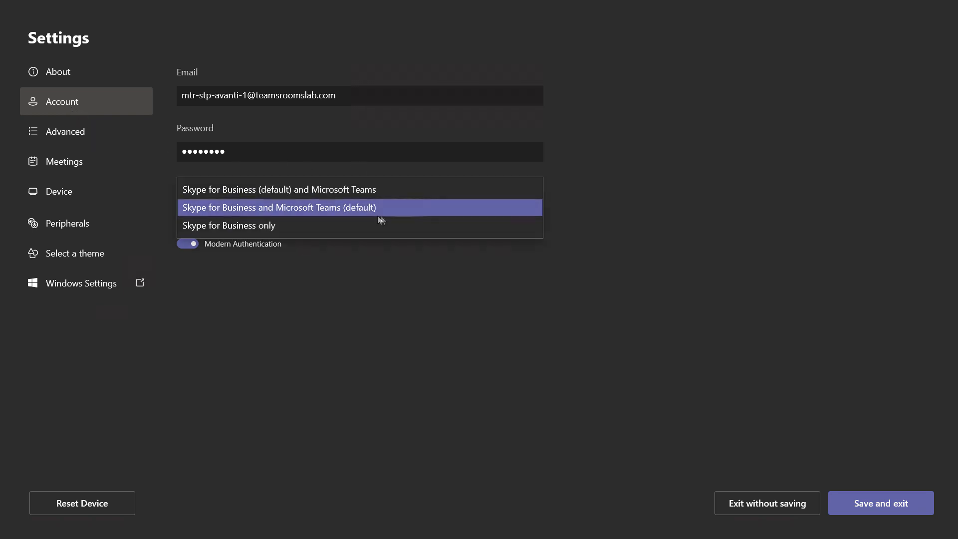
pyautogui.click(338, 193)
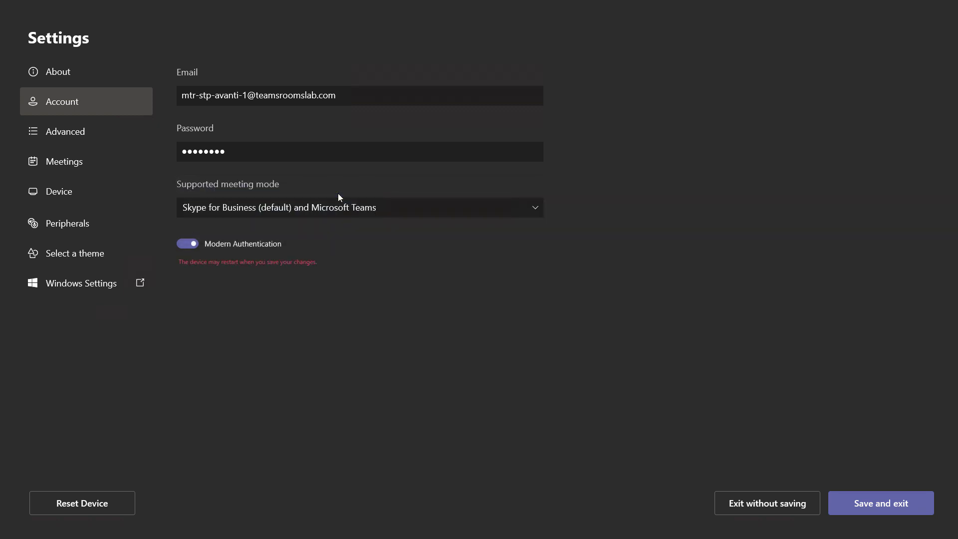
pyautogui.click(397, 210)
pyautogui.click(335, 226)
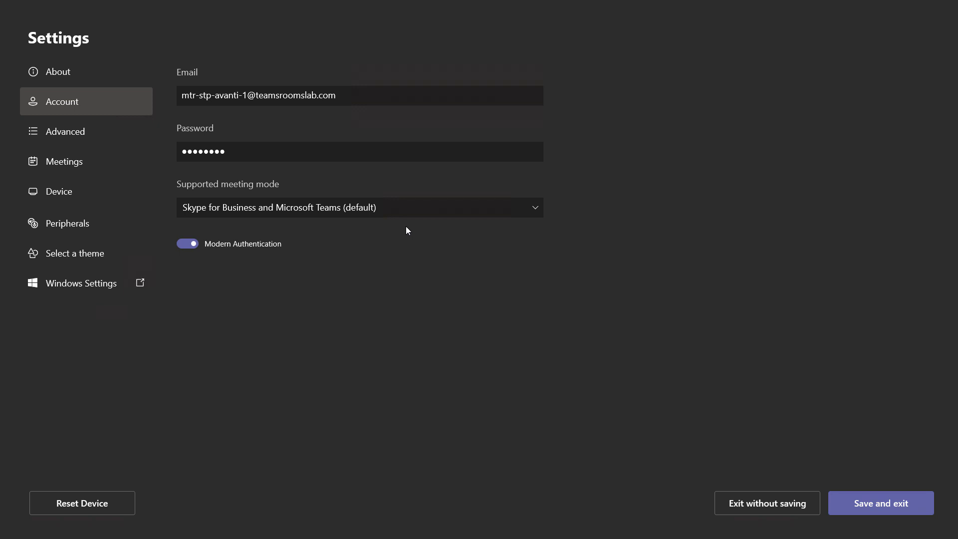
pyautogui.click(384, 212)
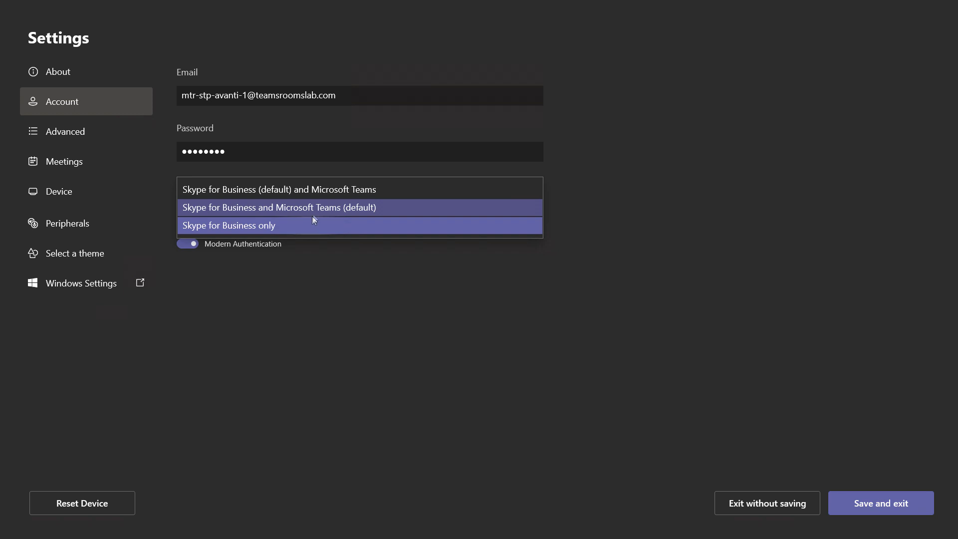
pyautogui.click(316, 209)
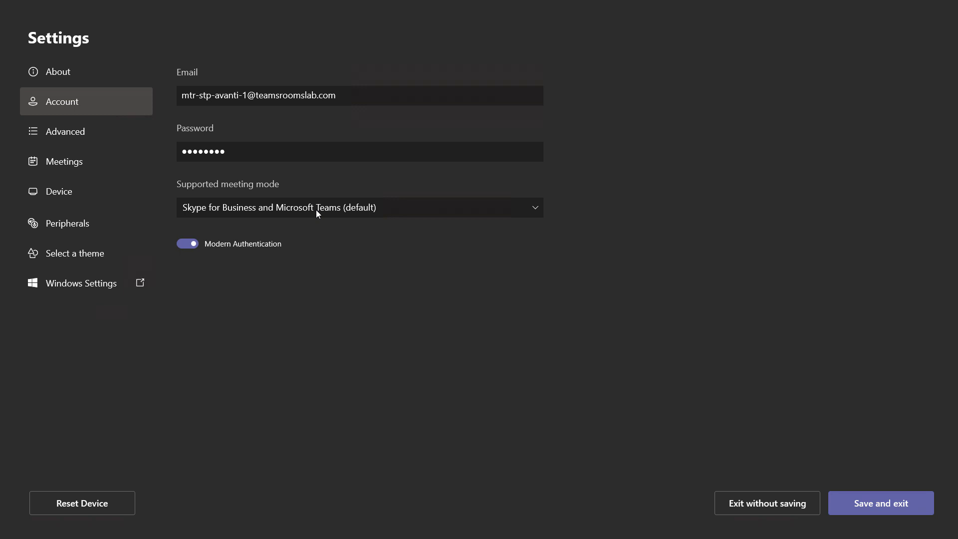
pyautogui.click(316, 210)
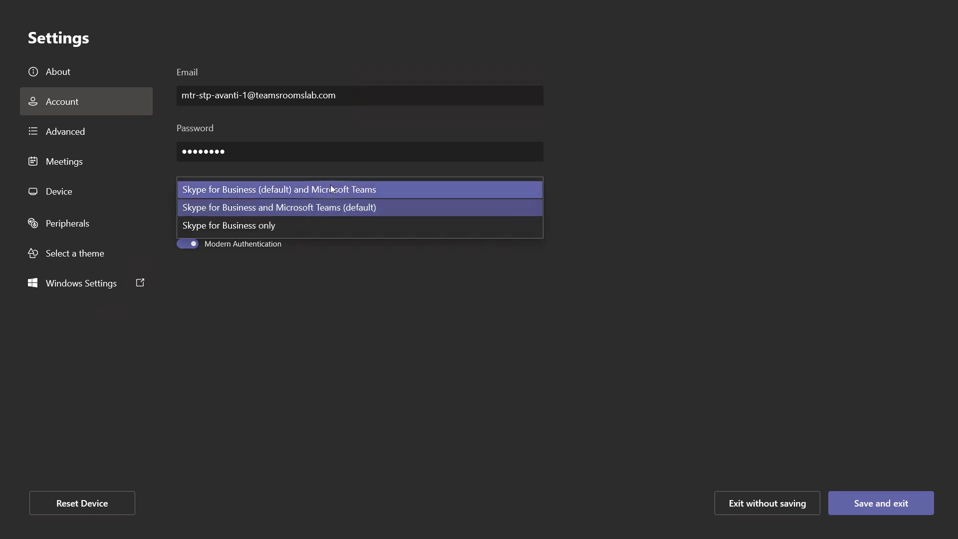
pyautogui.click(501, 347)
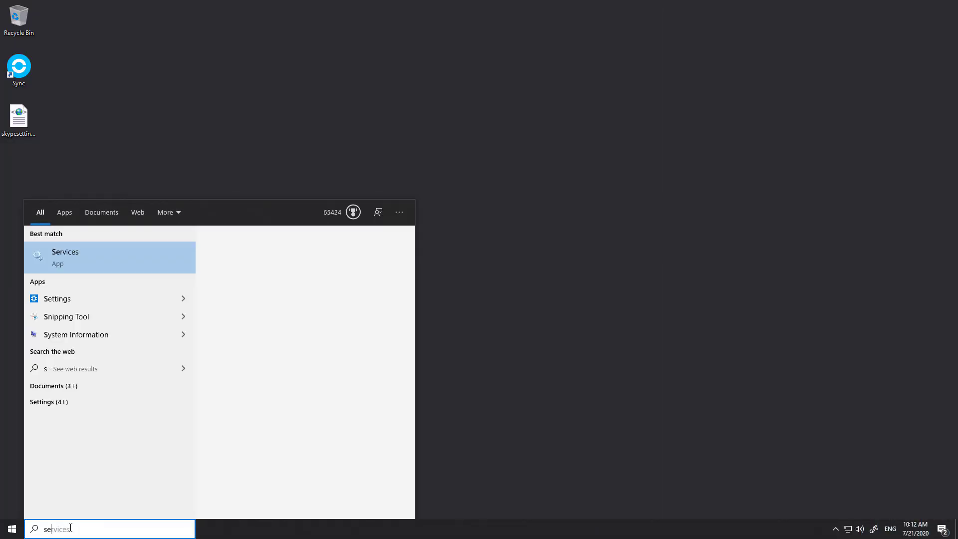
# Search for 'services', launch the Services app and scroll down the service list.
pyautogui.write('ices')
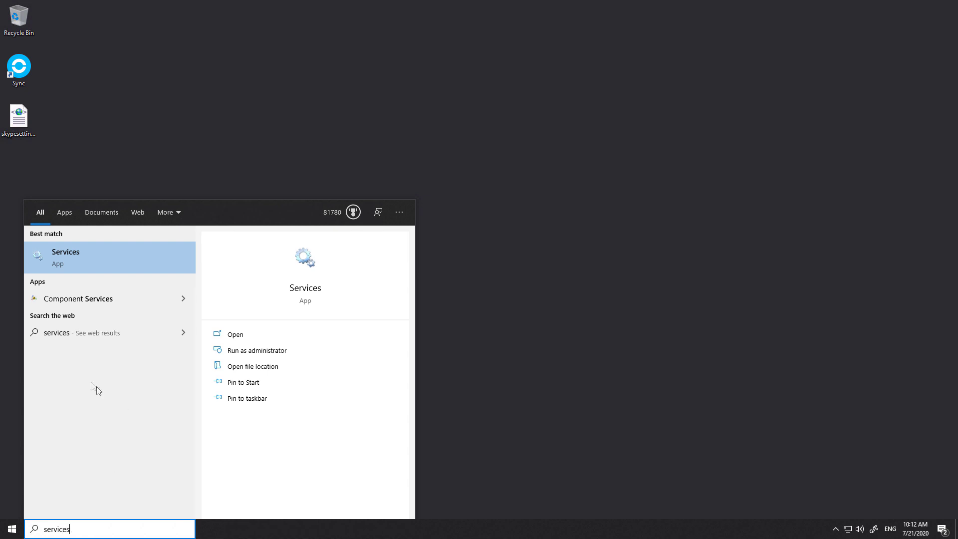
pyautogui.click(79, 257)
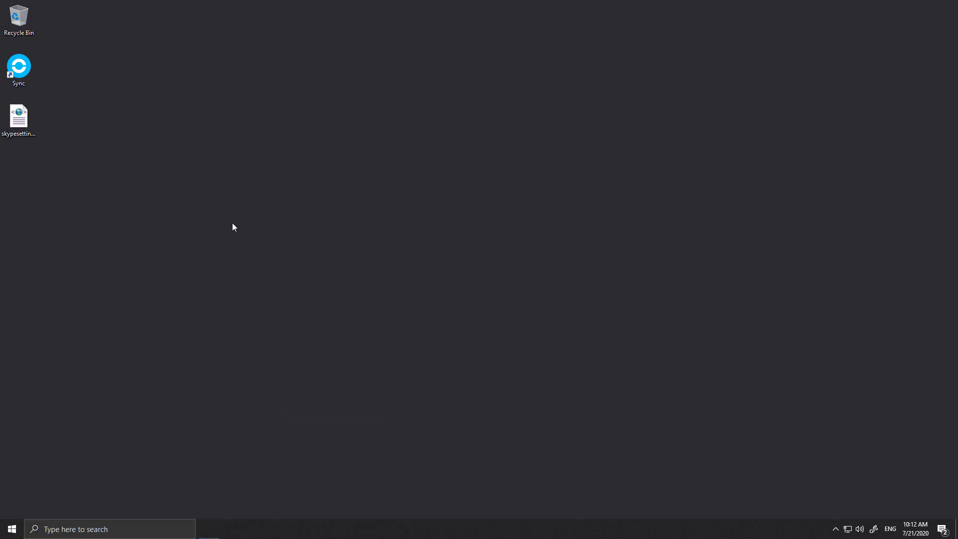
pyautogui.scroll(-20, 498, 271)
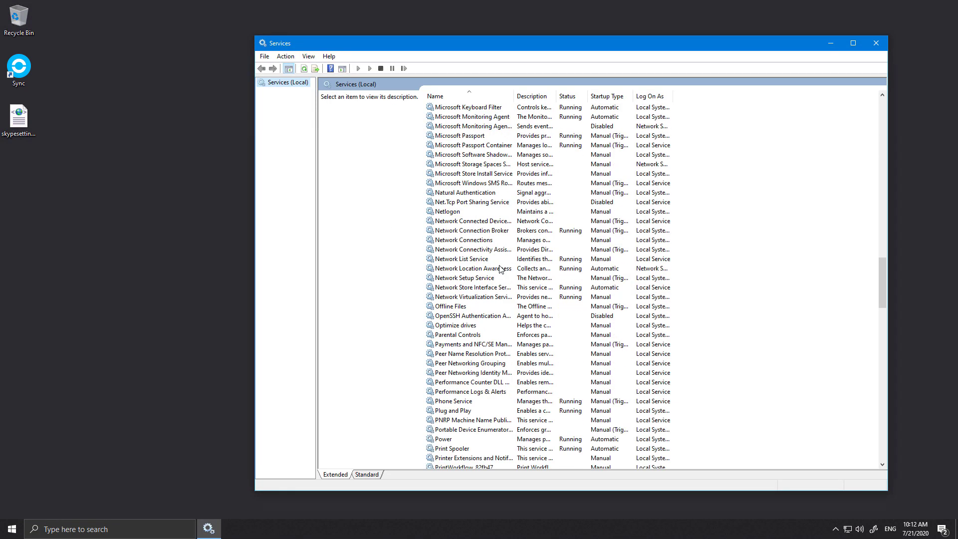
pyautogui.scroll(-15, 499, 271)
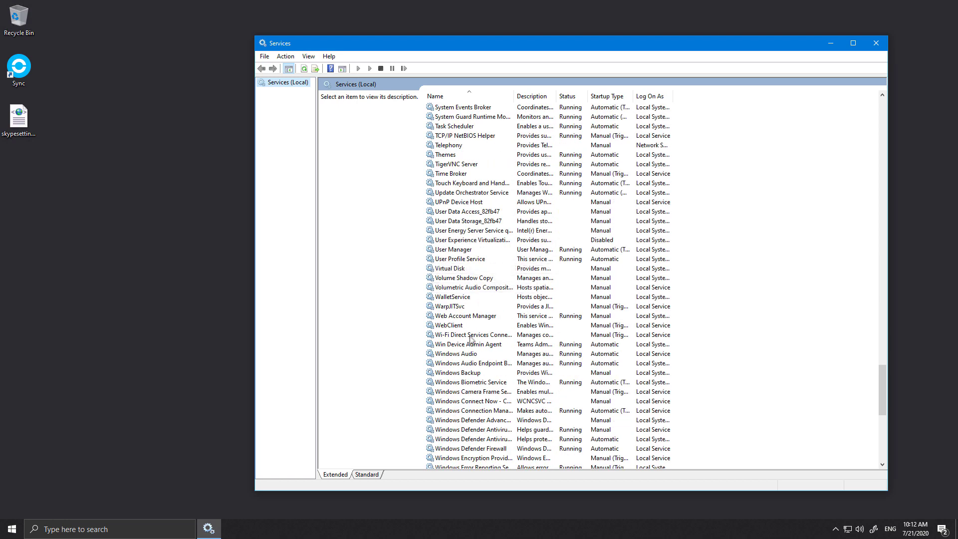
# Bring up the Win Device Admin Agent properties, showing it running with Automatic startup.
pyautogui.click(468, 347)
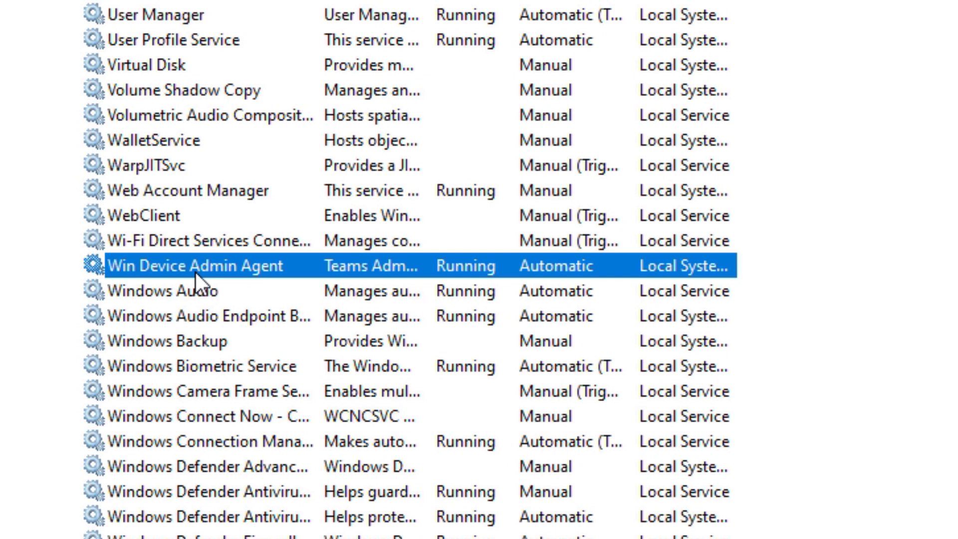
pyautogui.click(172, 239)
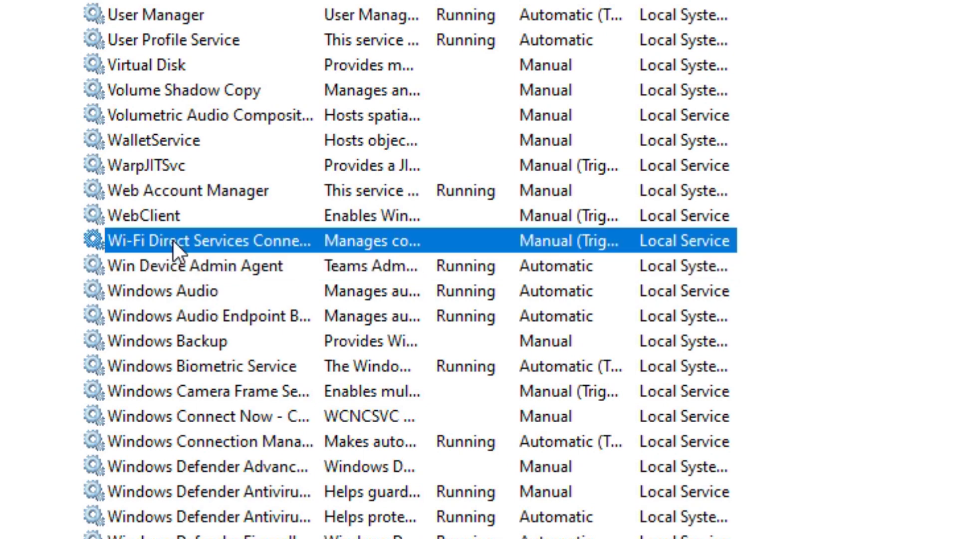
pyautogui.doubleClick(220, 265)
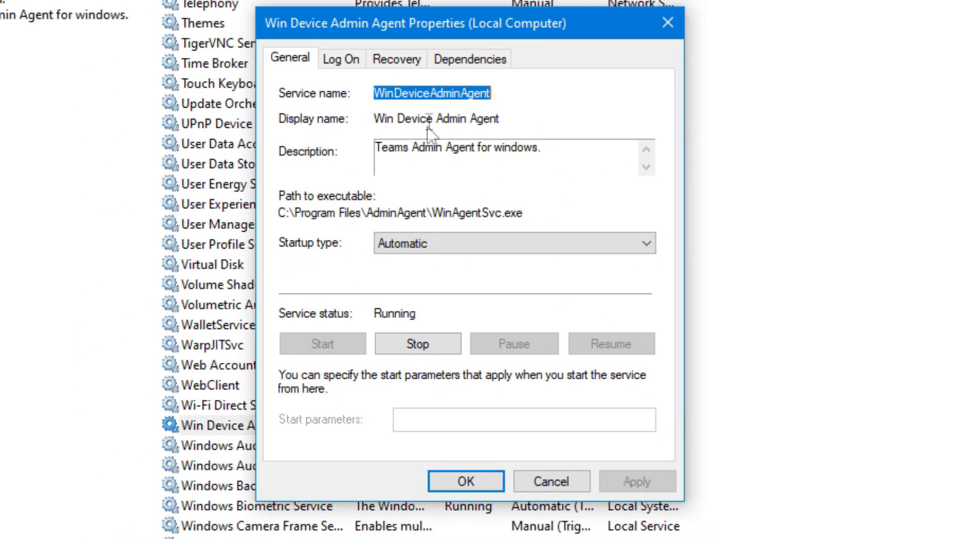
pyautogui.moveTo(389, 150); pyautogui.dragTo(582, 154)
pyautogui.click(581, 154)
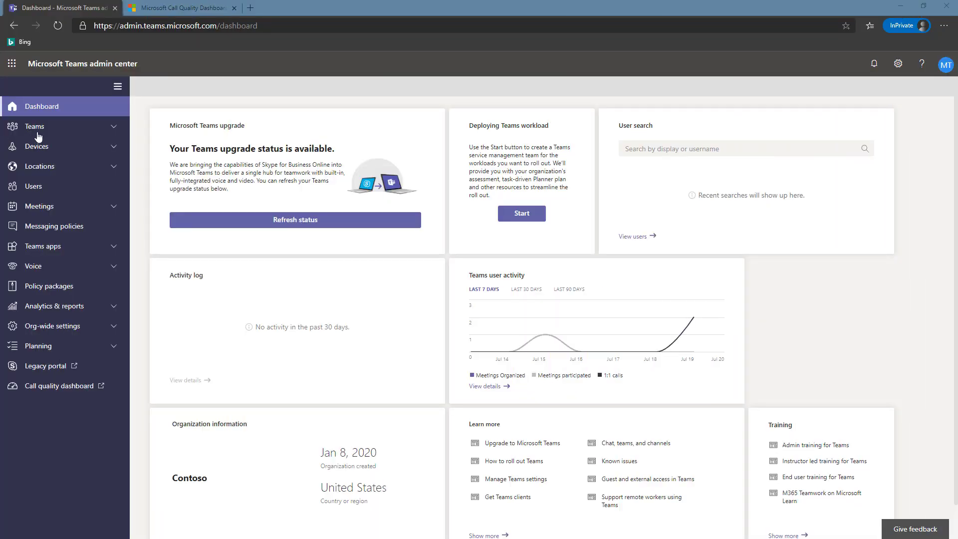
# Expand Devices to list Teams Rooms with its one healthy Logitech Tap, then show the device filters.
pyautogui.click(37, 150)
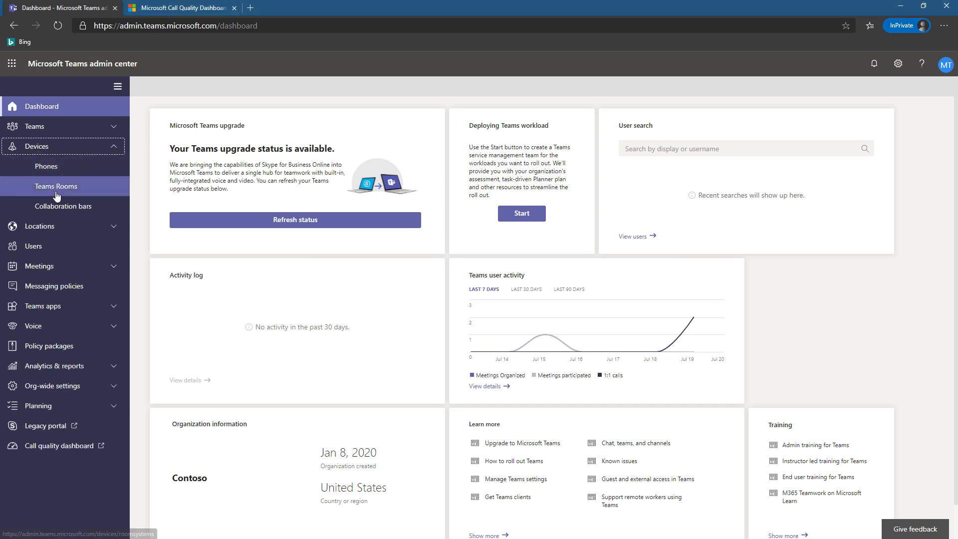
pyautogui.click(56, 192)
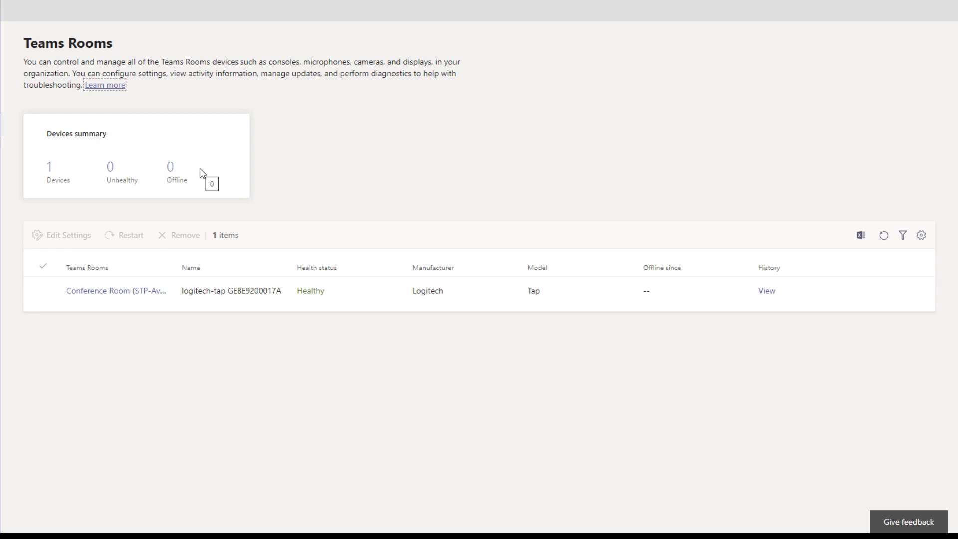
pyautogui.click(903, 236)
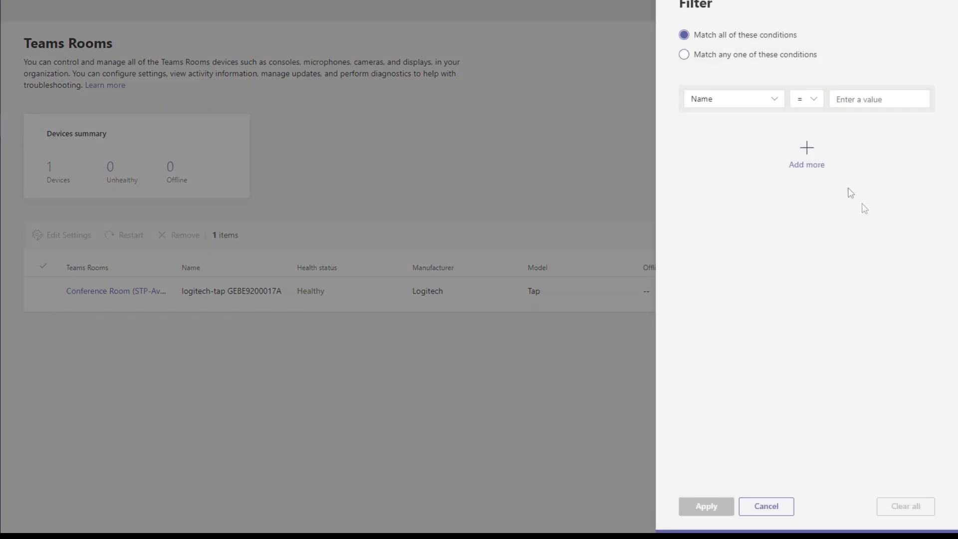
pyautogui.click(773, 99)
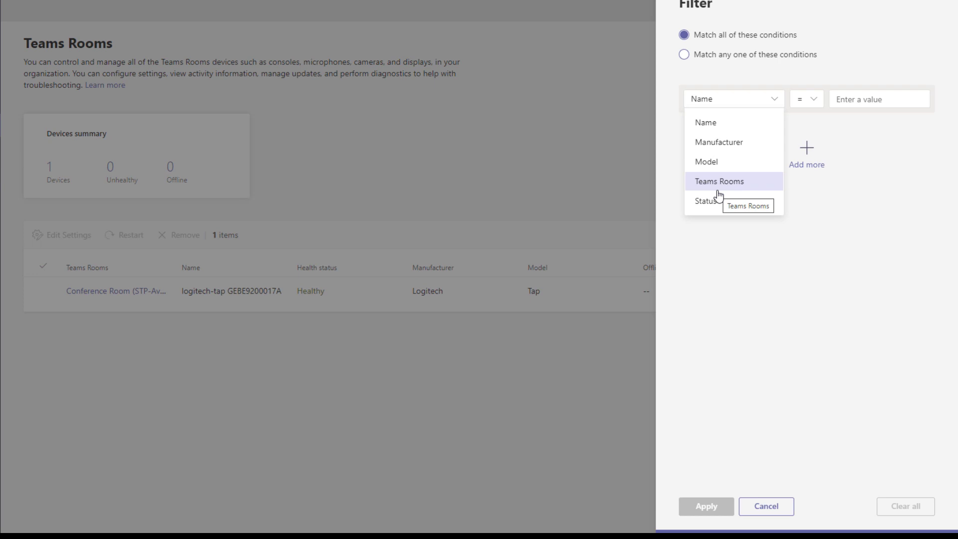
pyautogui.click(763, 293)
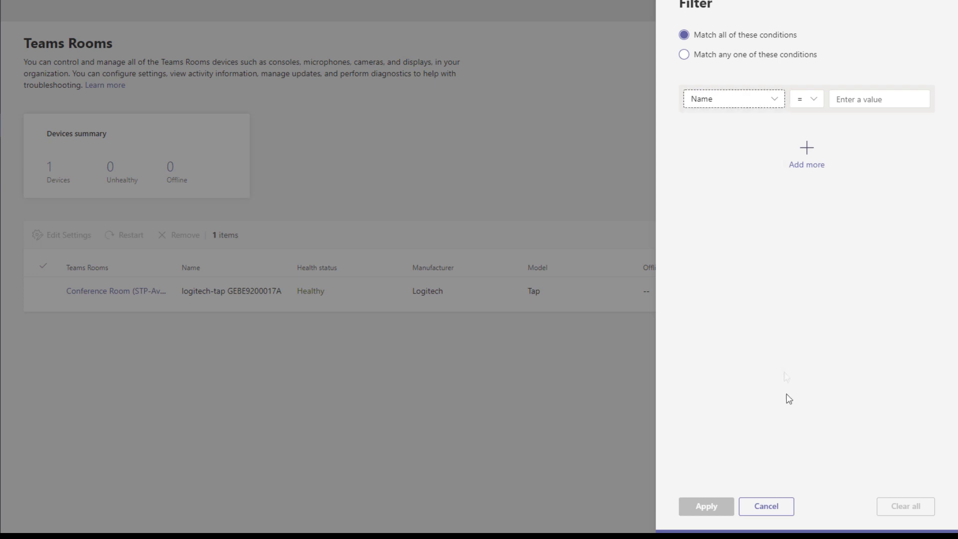
pyautogui.click(766, 506)
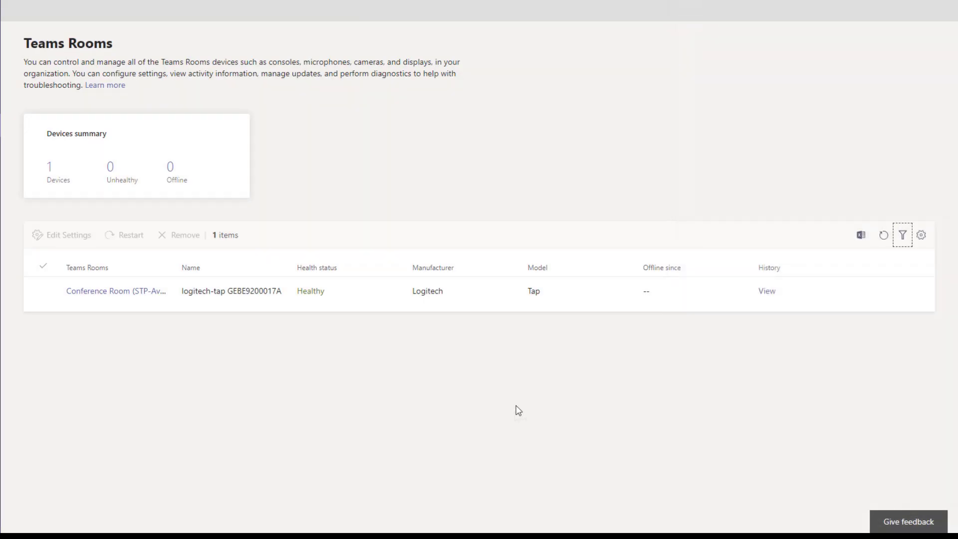
pyautogui.click(922, 235)
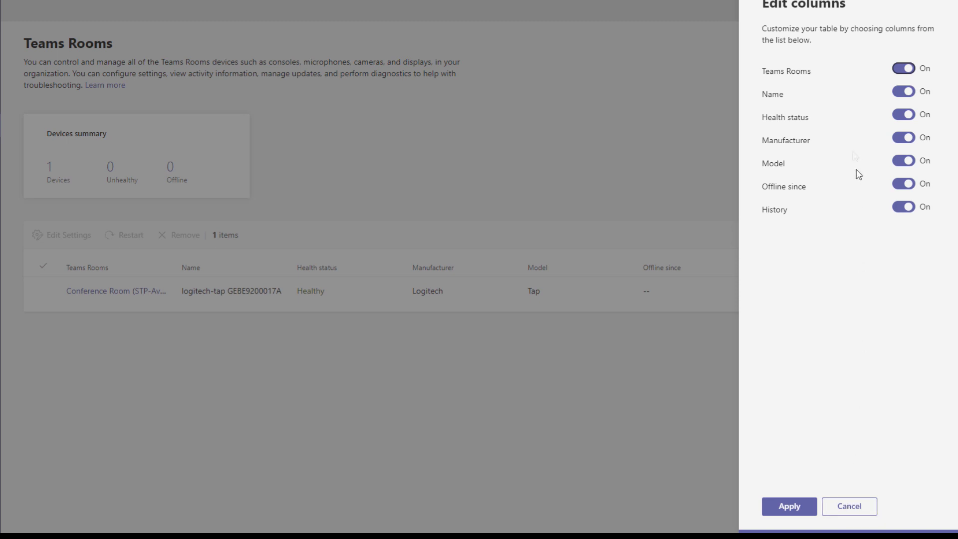
pyautogui.click(900, 211)
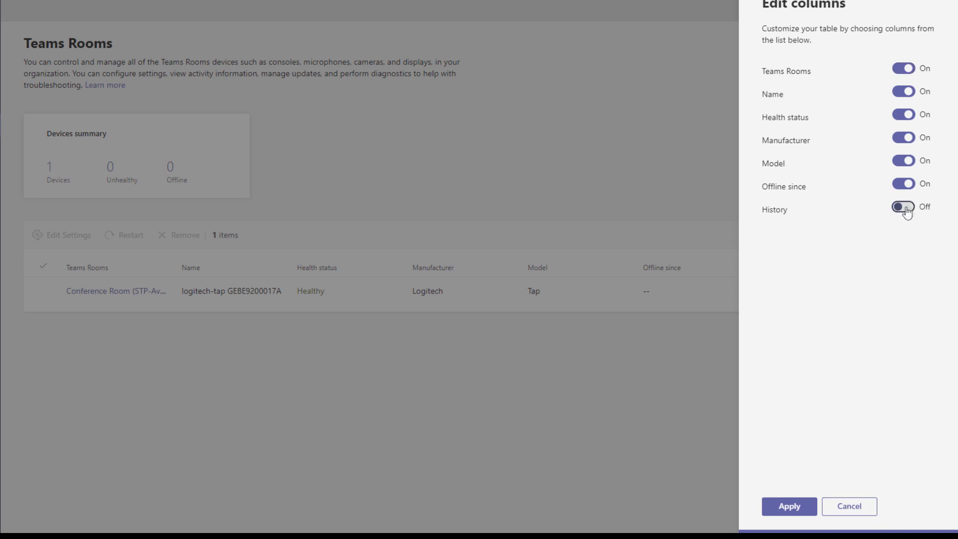
pyautogui.click(905, 207)
pyautogui.click(859, 506)
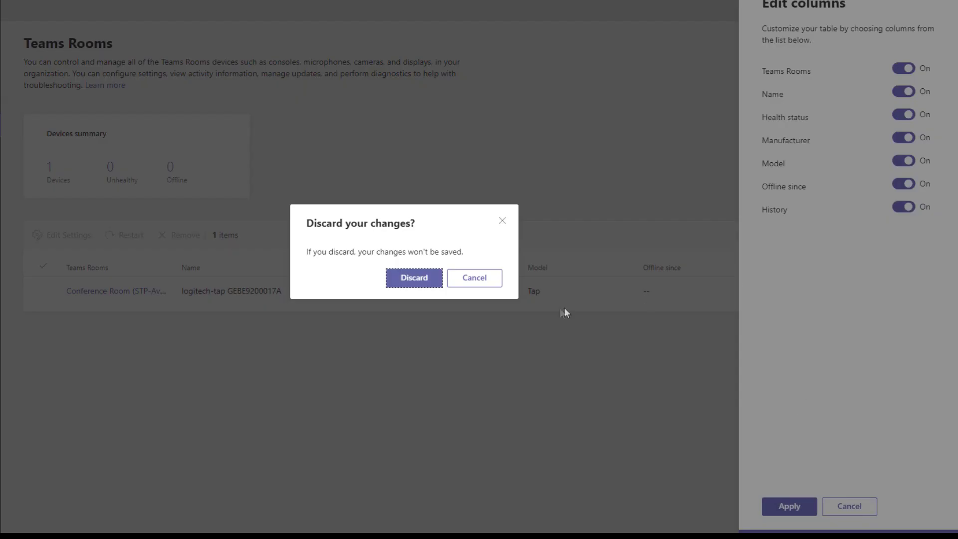
pyautogui.click(402, 282)
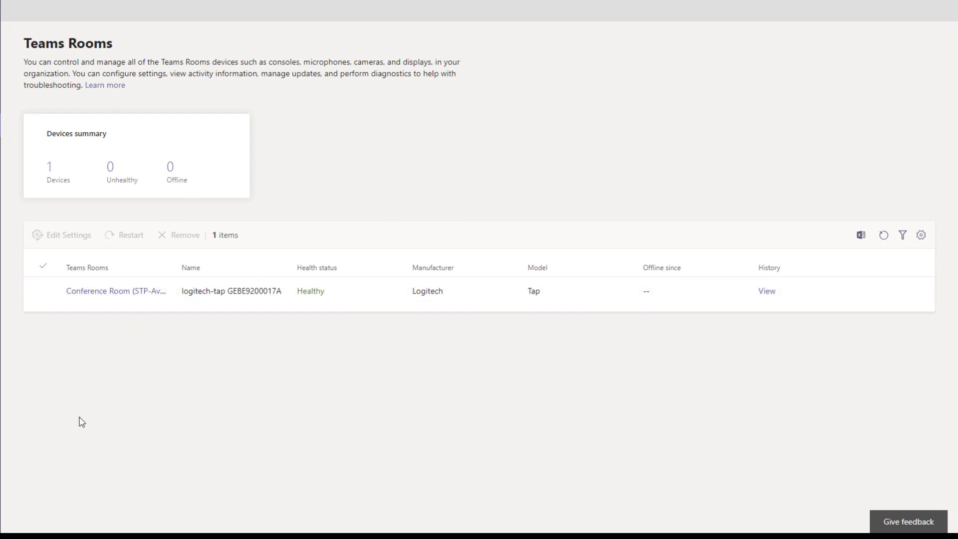
pyautogui.click(43, 291)
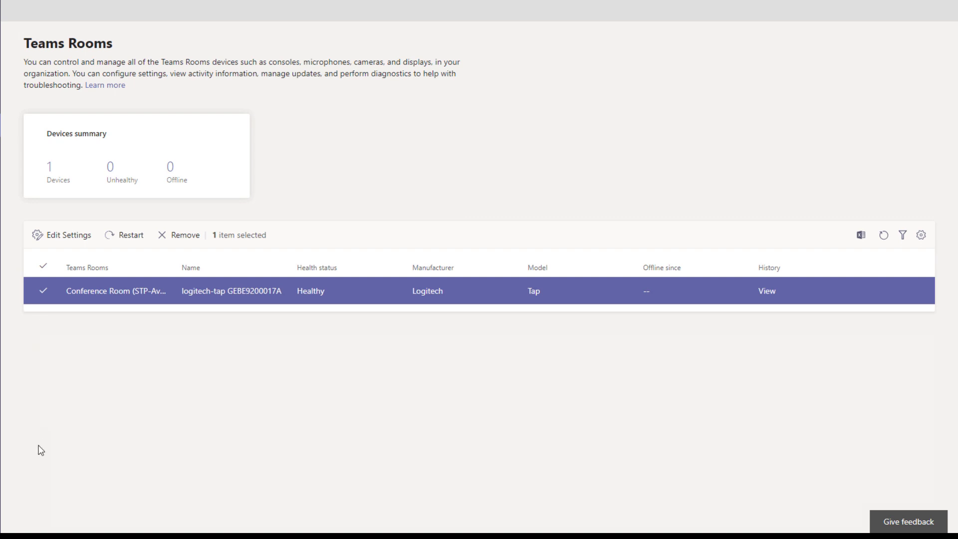
pyautogui.click(131, 243)
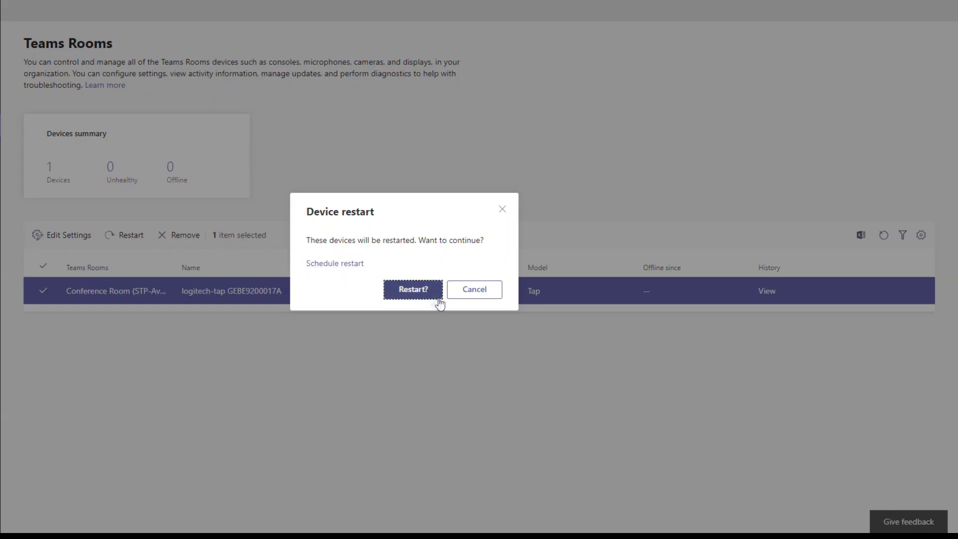
pyautogui.click(324, 264)
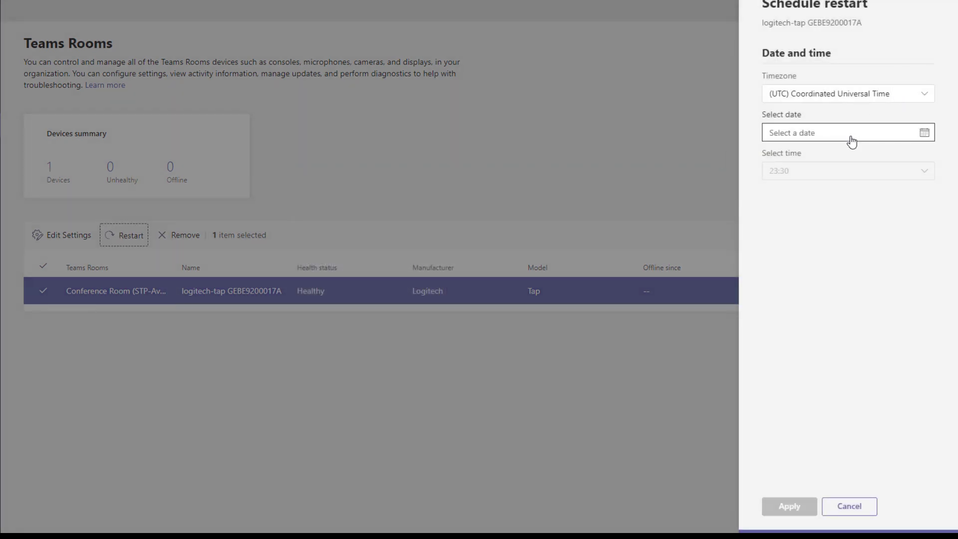
pyautogui.click(863, 507)
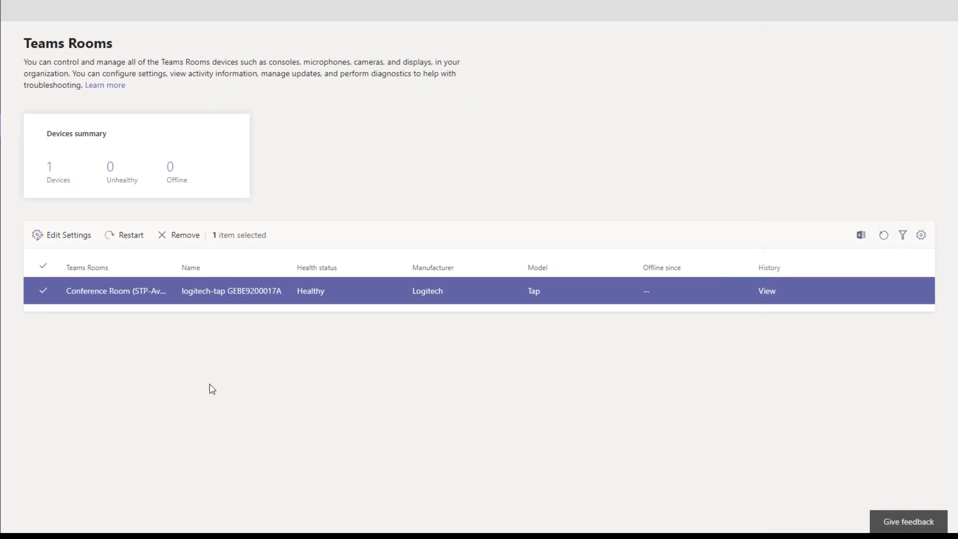
# Edit the room device's settings and check the Account section's meeting mode, leaving it unchanged.
pyautogui.click(65, 245)
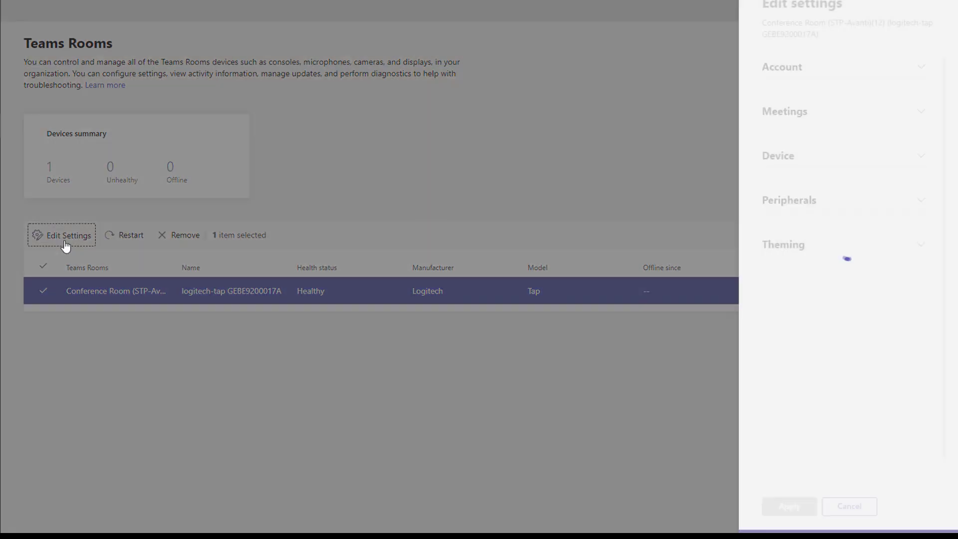
pyautogui.click(910, 78)
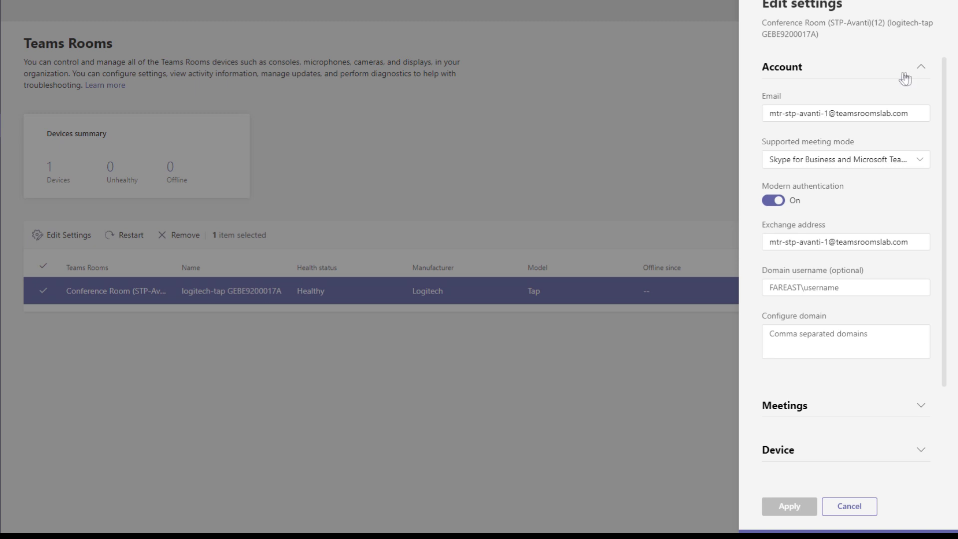
pyautogui.click(847, 165)
pyautogui.click(846, 165)
# Expand the Meetings, Device, Peripherals and Theming settings sections.
pyautogui.click(822, 405)
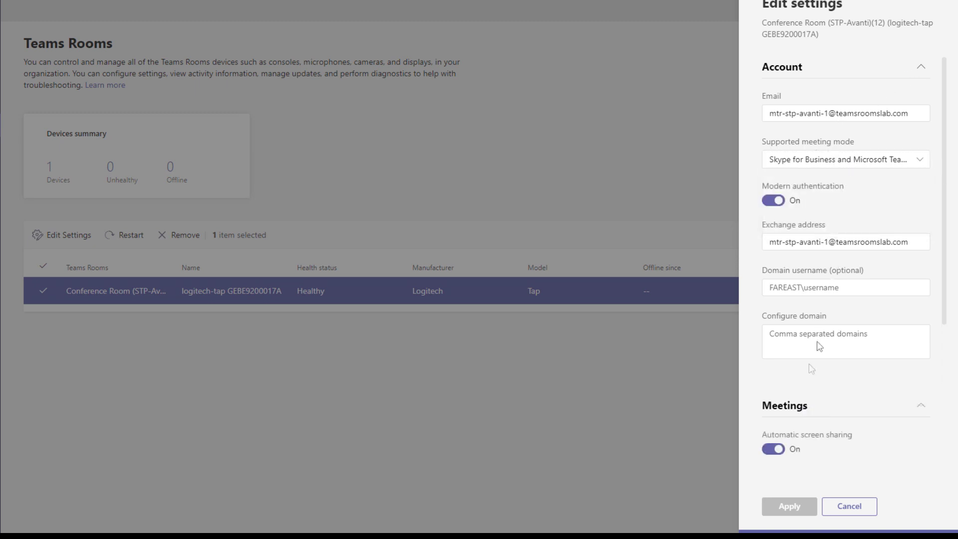
pyautogui.scroll(-5, 848, 224)
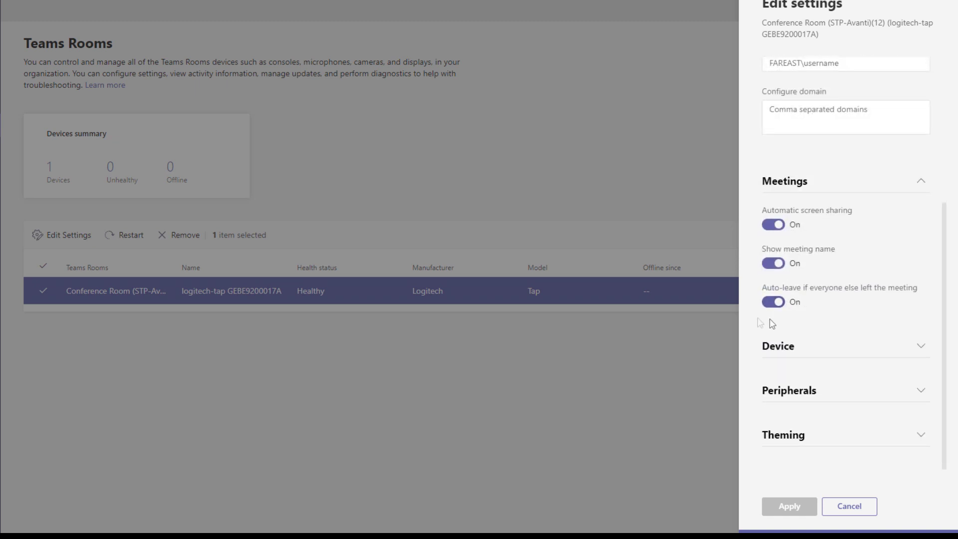
pyautogui.click(823, 346)
pyautogui.scroll(-2, 863, 283)
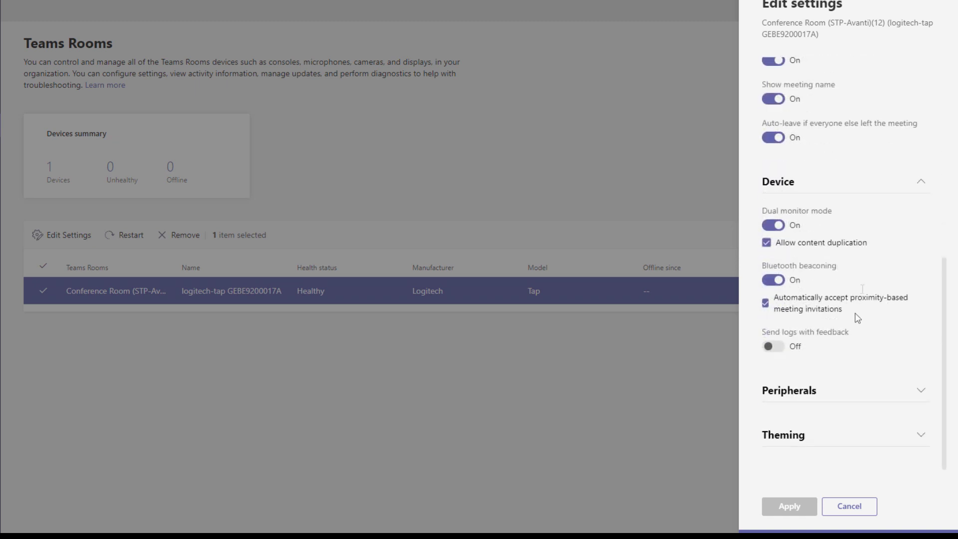
pyautogui.click(802, 394)
pyautogui.scroll(-3, 818, 324)
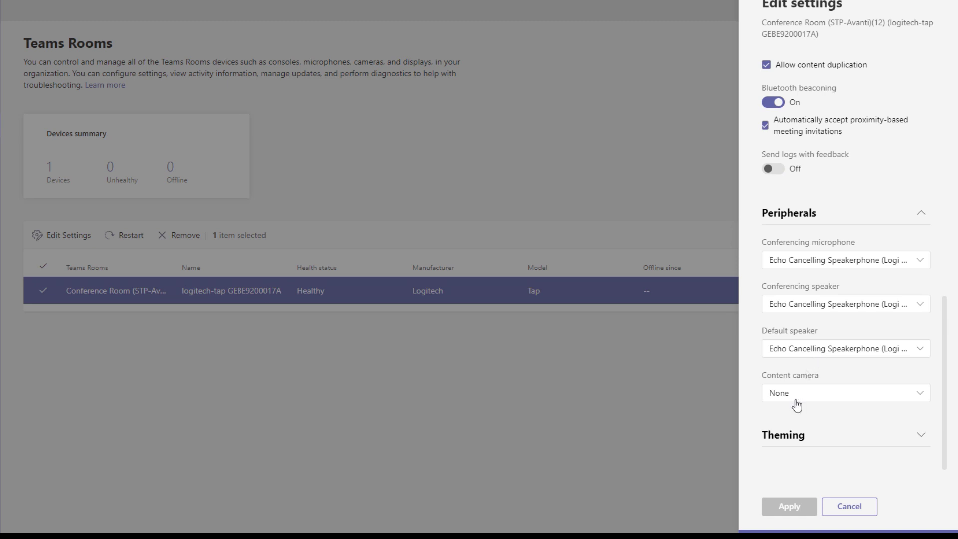
pyautogui.click(796, 437)
pyautogui.scroll(-1, 848, 384)
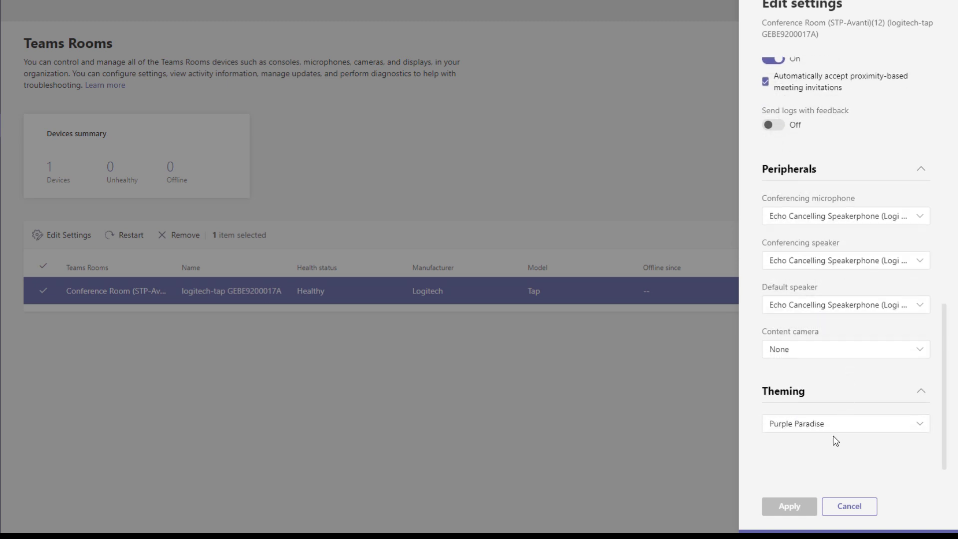
# Choose the Pixel Perfect theme and apply the device settings.
pyautogui.click(850, 426)
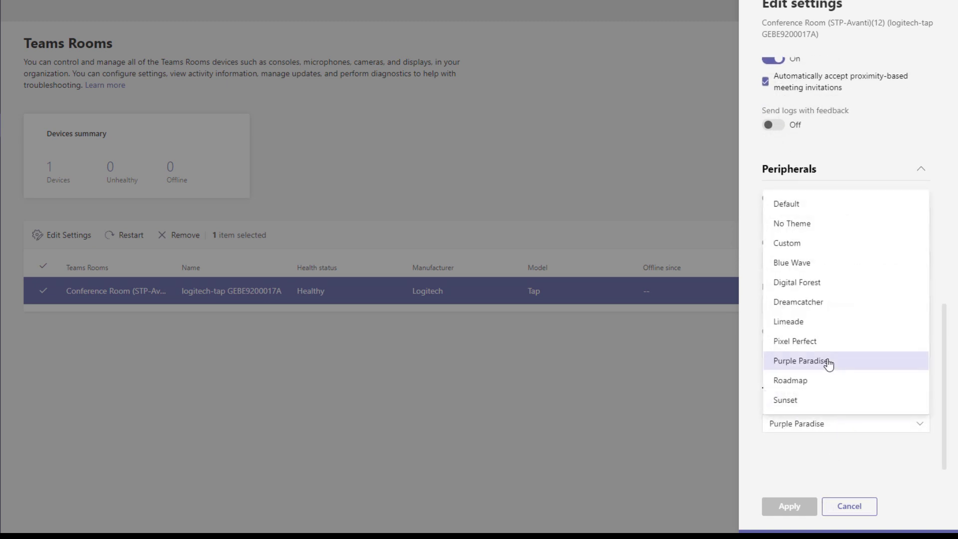
pyautogui.click(825, 342)
pyautogui.click(791, 506)
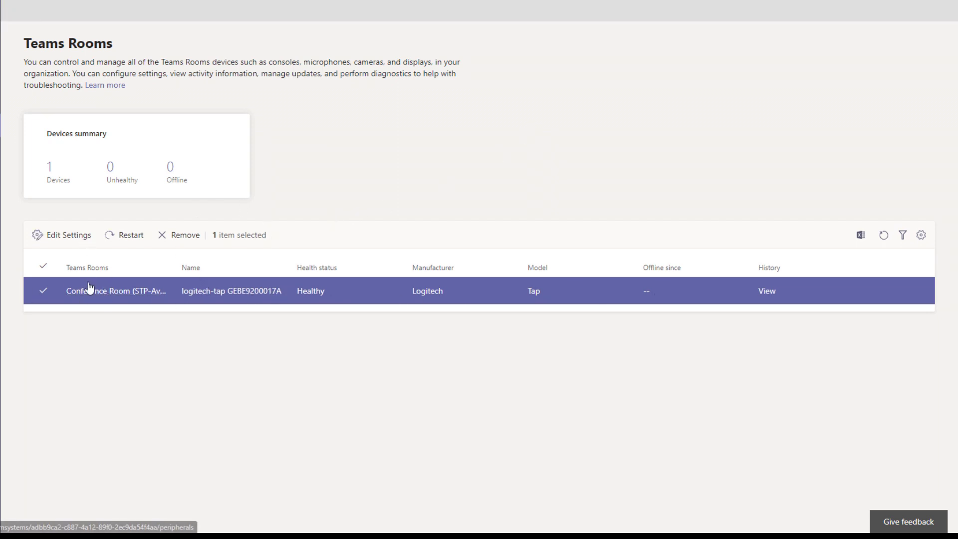
# On the Conference Room detail page, refresh its details and request device logs, dismissing the notice.
pyautogui.click(105, 291)
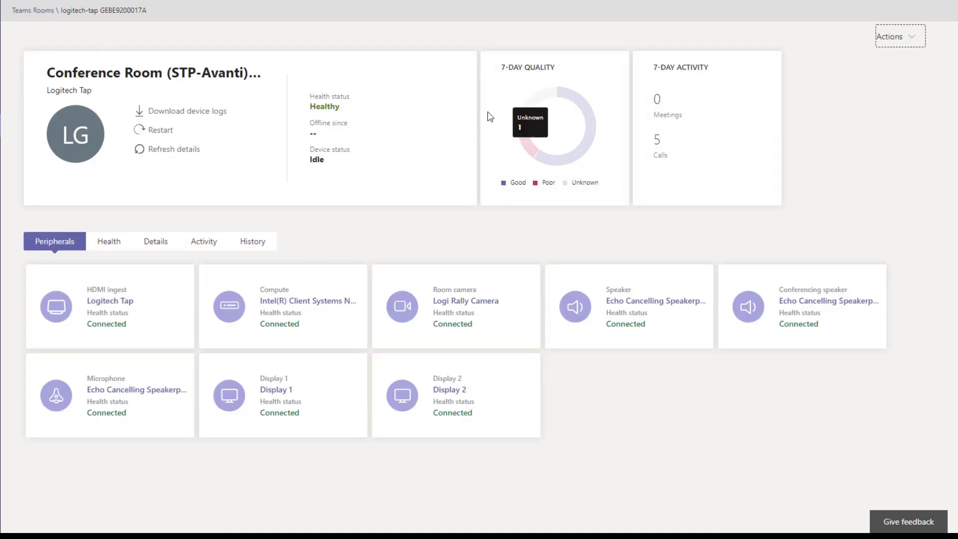
pyautogui.moveTo(528, 154)
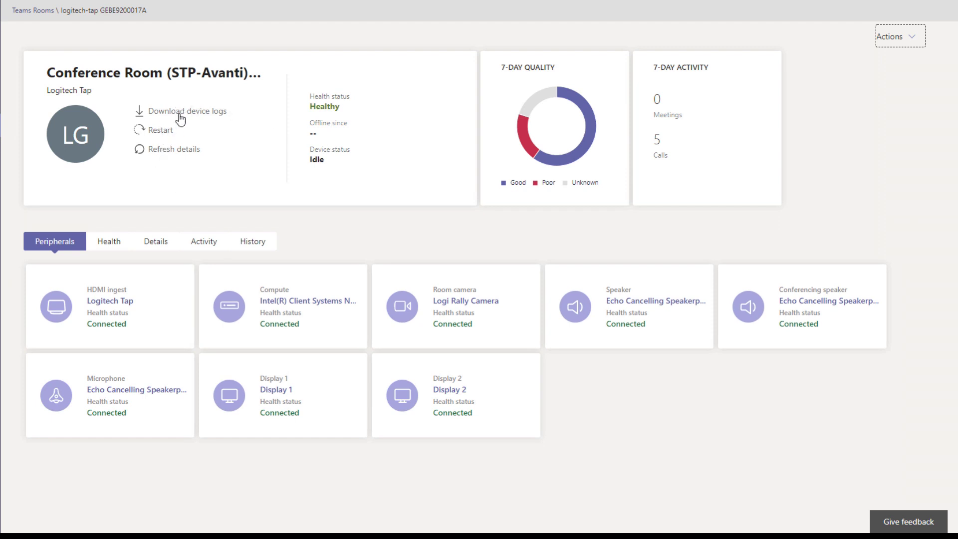
pyautogui.click(167, 155)
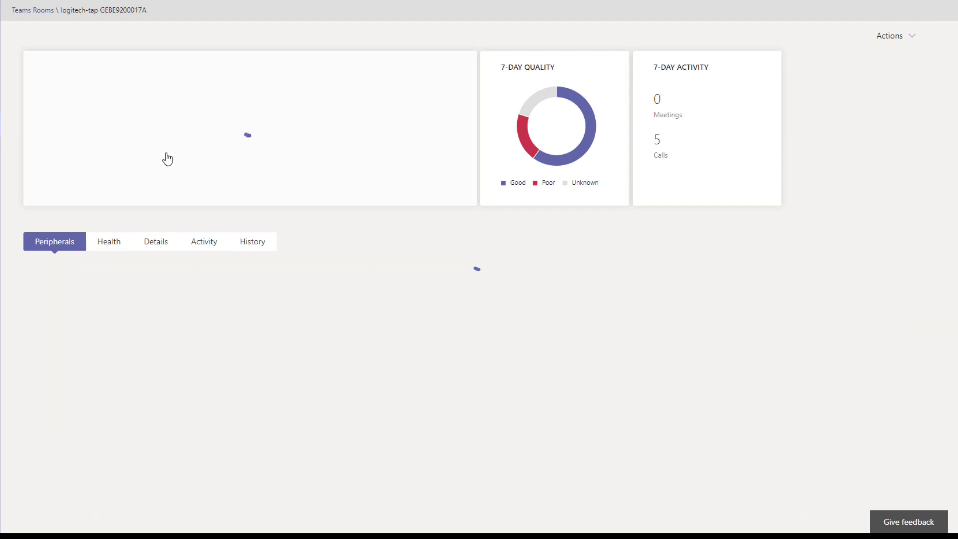
pyautogui.click(184, 114)
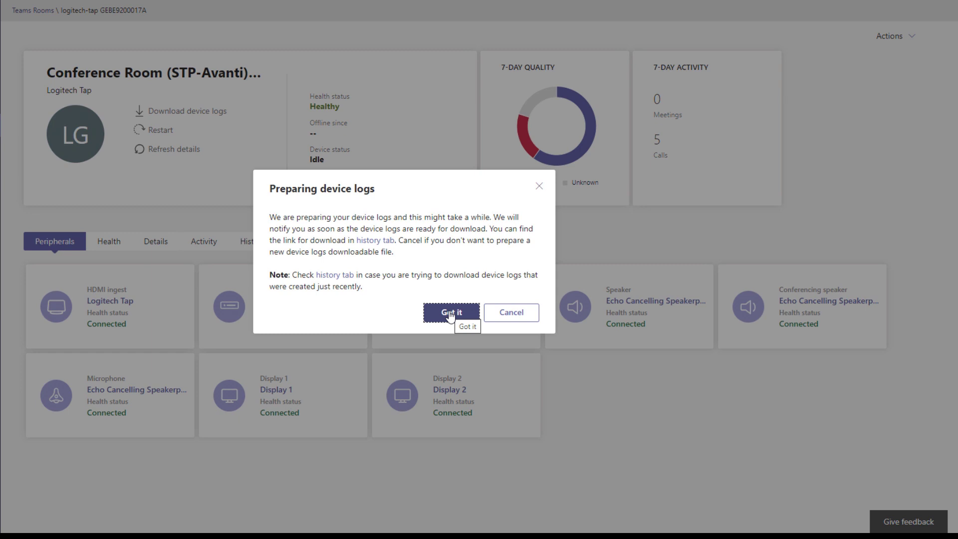
pyautogui.click(506, 314)
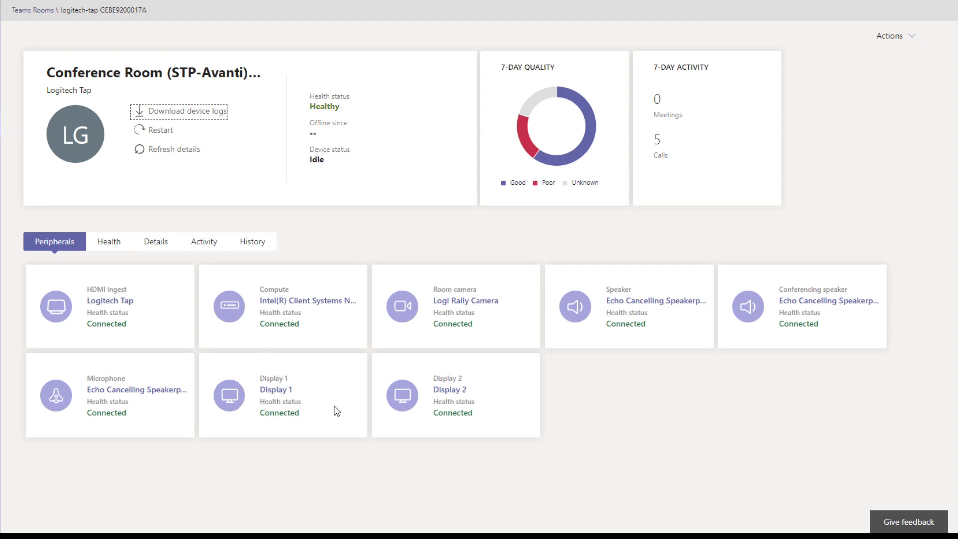
# Review the Health tab's Sign in (Skype for Business) and Network connectivity rows.
pyautogui.click(108, 243)
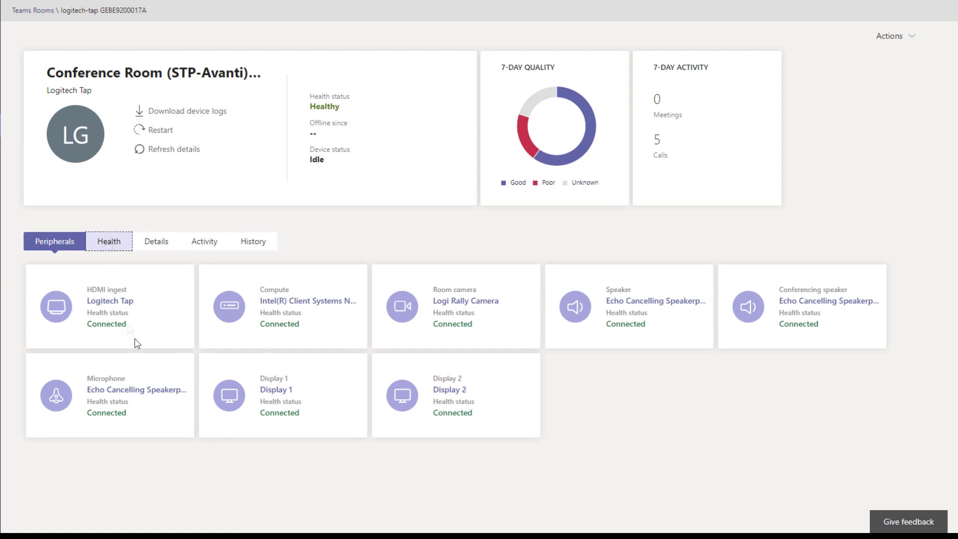
pyautogui.scroll(-2, 397, 297)
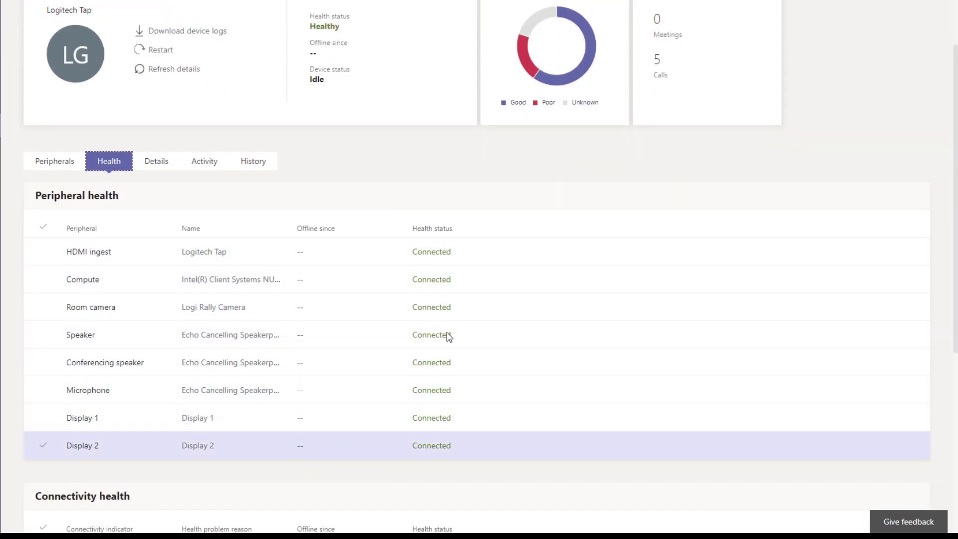
pyautogui.scroll(-6, 399, 299)
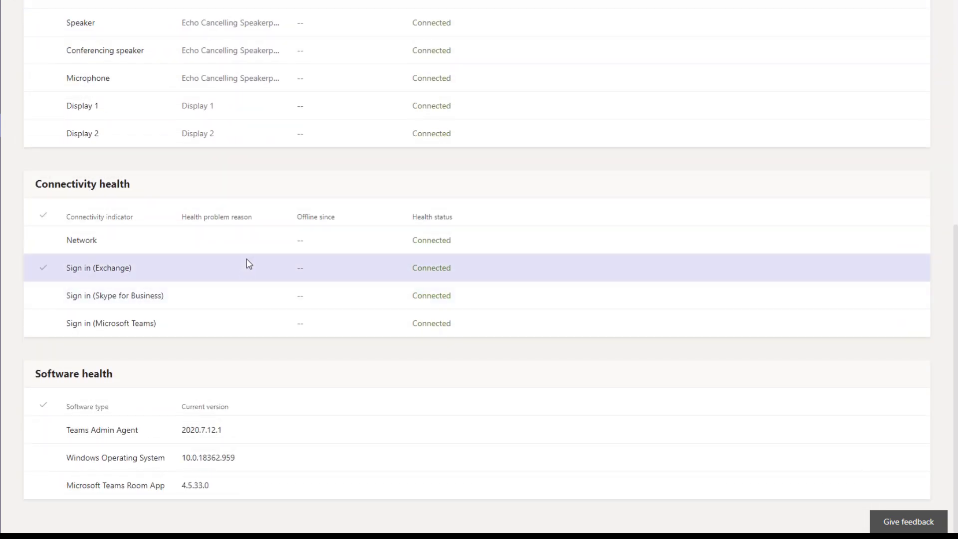
pyautogui.scroll(2, 248, 293)
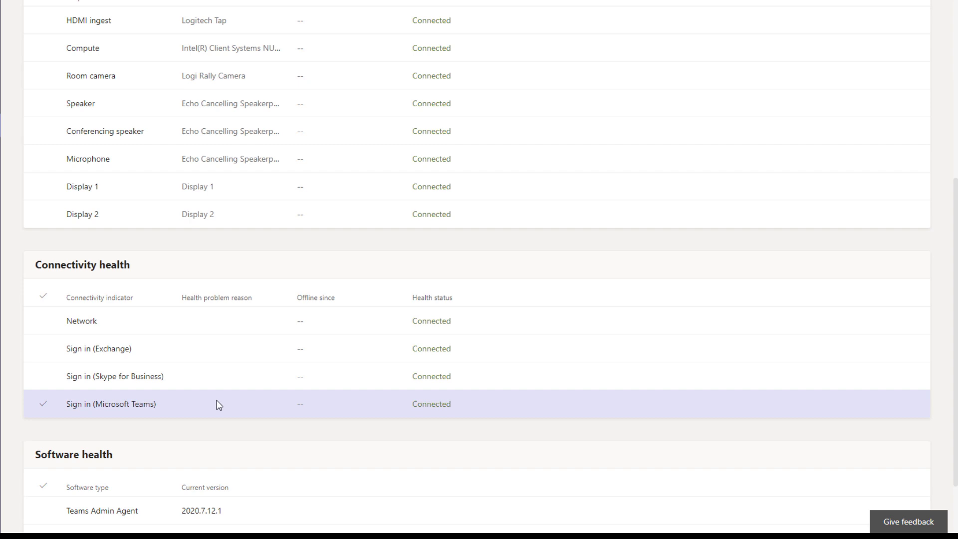
pyautogui.click(209, 375)
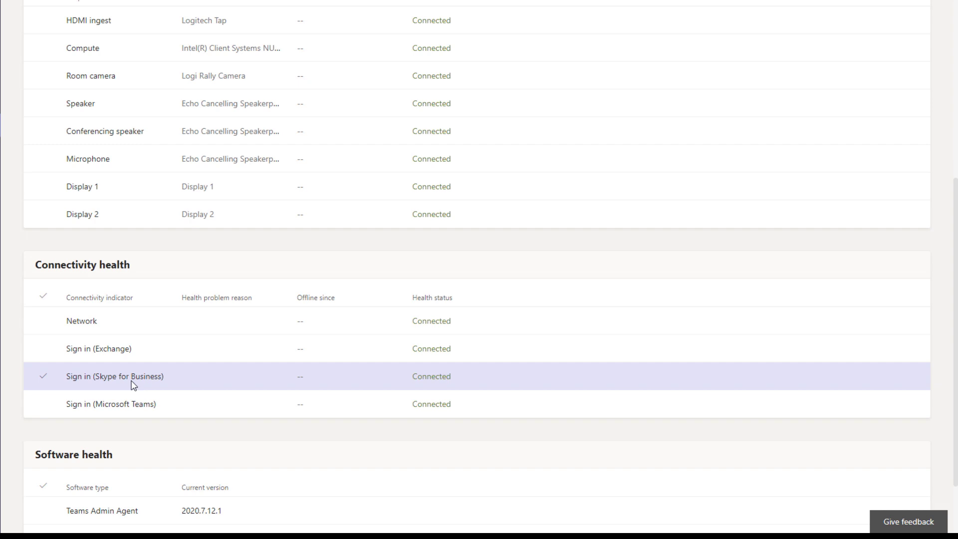
pyautogui.click(300, 325)
# Inspect the Teams Admin Agent, Windows Operating System and Microsoft Teams Room App software rows.
pyautogui.scroll(-2, 299, 344)
pyautogui.click(239, 427)
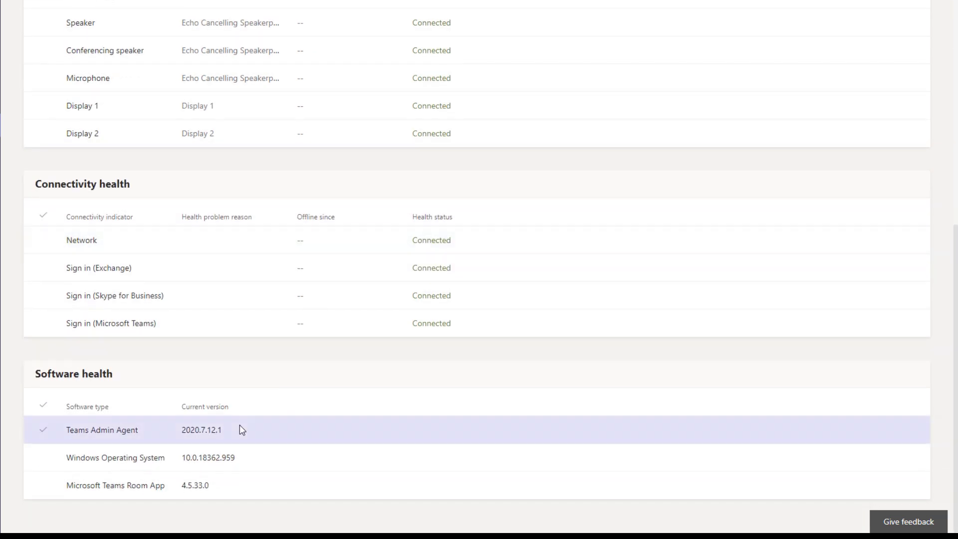
pyautogui.click(232, 476)
pyautogui.click(242, 438)
pyautogui.click(212, 457)
pyautogui.click(207, 491)
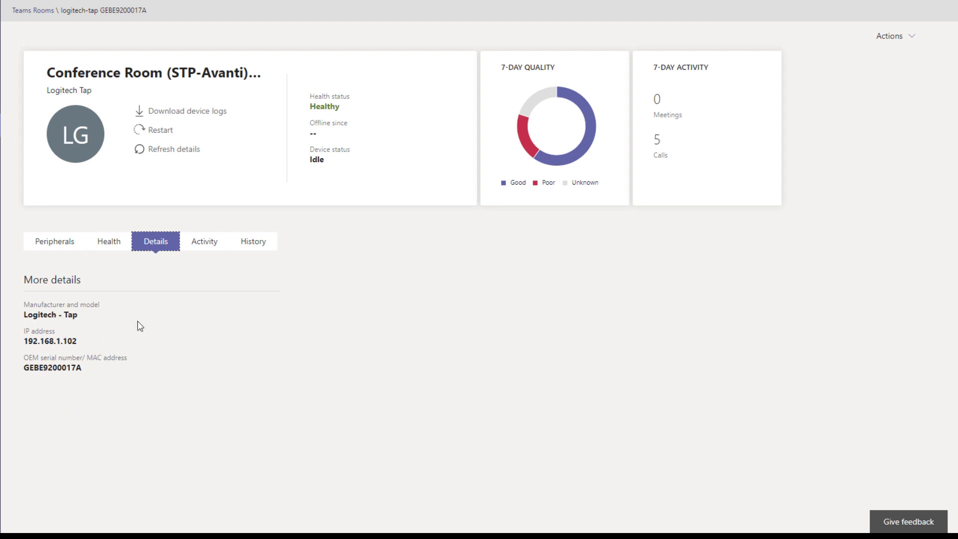
pyautogui.click(210, 249)
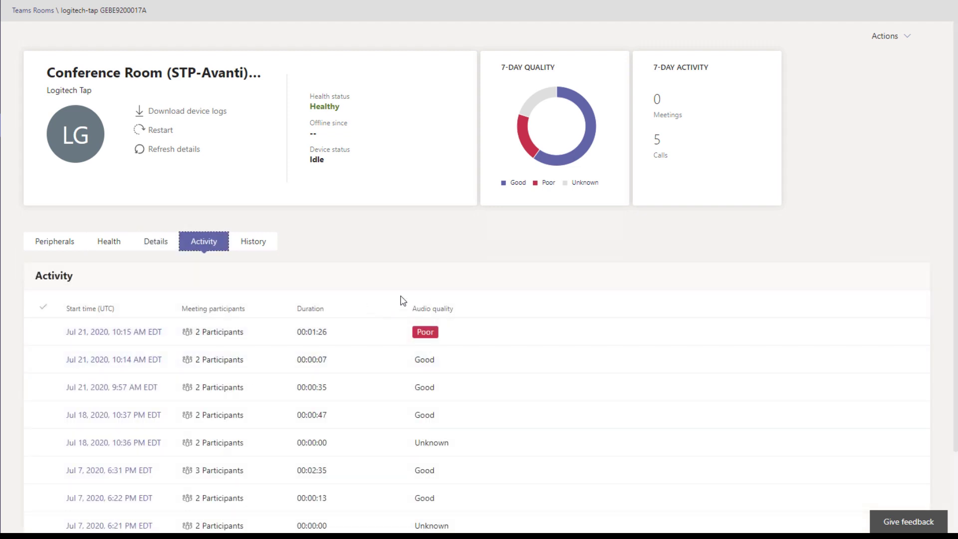
# Scroll the Activity call list and open the Jul 21, 10:15 AM call session.
pyautogui.scroll(-2, 403, 300)
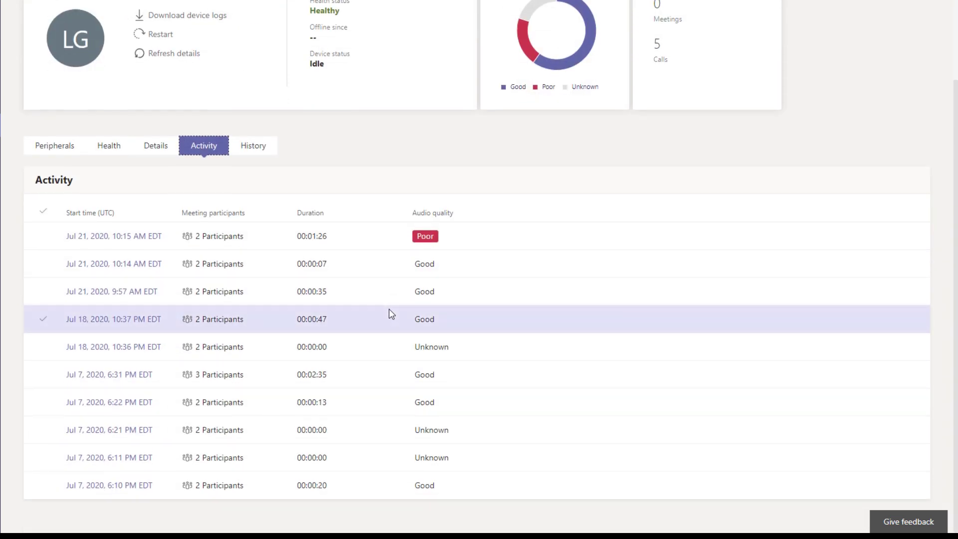
pyautogui.scroll(2, 367, 274)
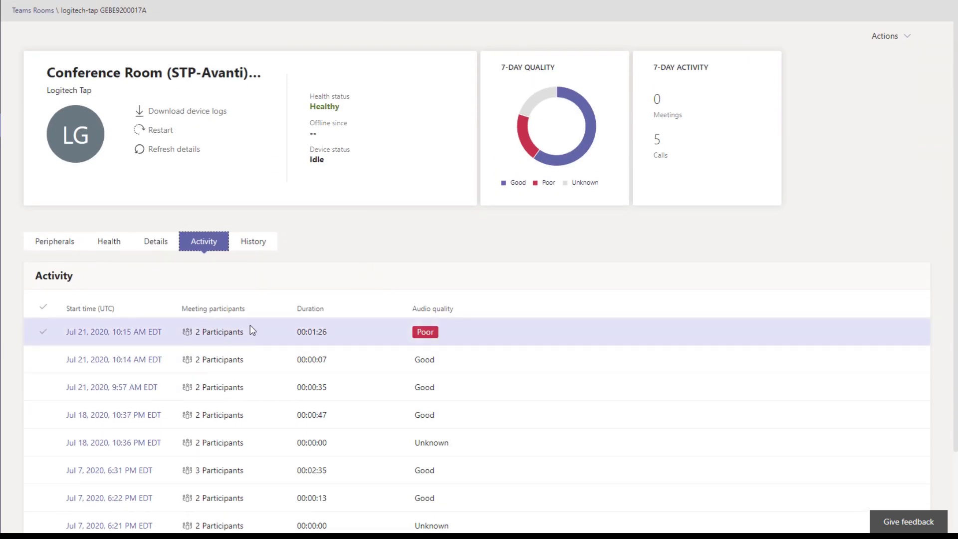
pyautogui.click(130, 337)
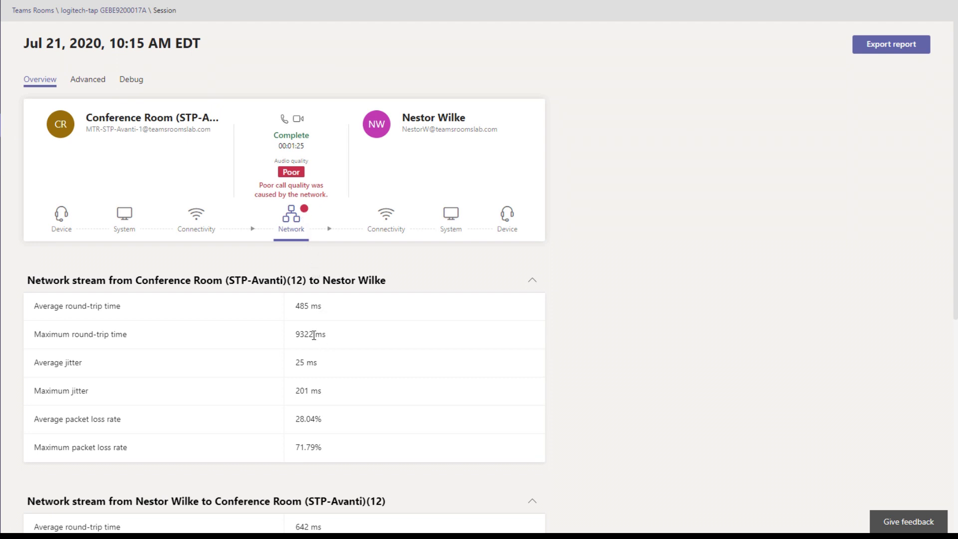
# Highlight round-trip times 485 ms and 9322 ms and packet loss rates 71.79% and 28.04%.
pyautogui.moveTo(298, 305); pyautogui.dragTo(333, 309)
pyautogui.moveTo(333, 342); pyautogui.dragTo(291, 338)
pyautogui.click(382, 338)
pyautogui.moveTo(339, 453); pyautogui.dragTo(291, 452)
pyautogui.moveTo(360, 417); pyautogui.dragTo(254, 421)
pyautogui.click(380, 412)
# Scroll the network stream tables back to the top and show the other participant's connectivity details.
pyautogui.scroll(-5, 413, 336)
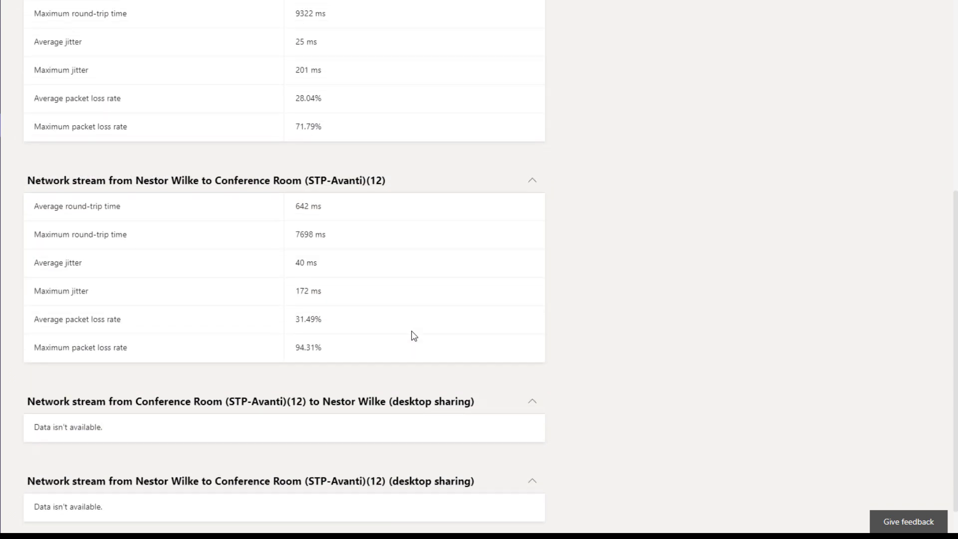
pyautogui.scroll(5, 414, 336)
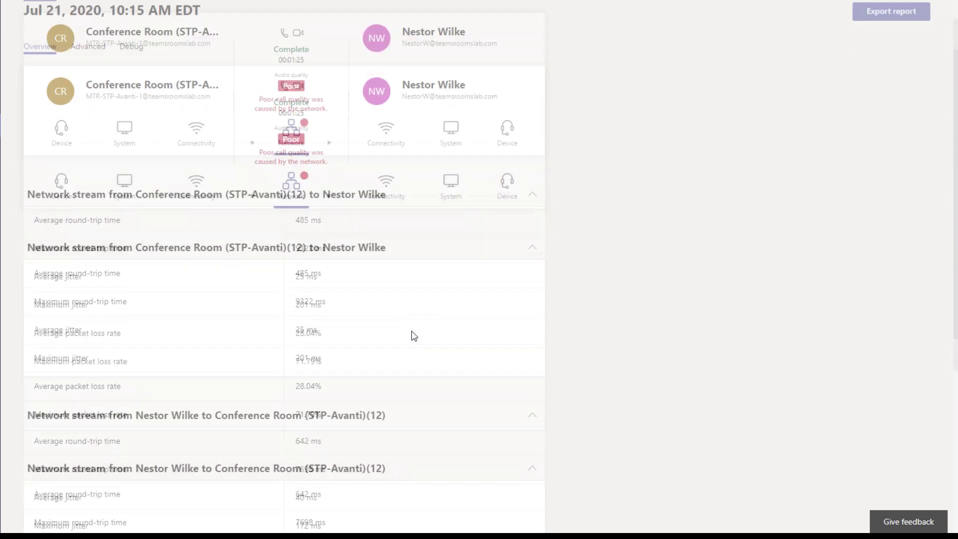
pyautogui.scroll(-5, 414, 336)
pyautogui.scroll(5, 414, 335)
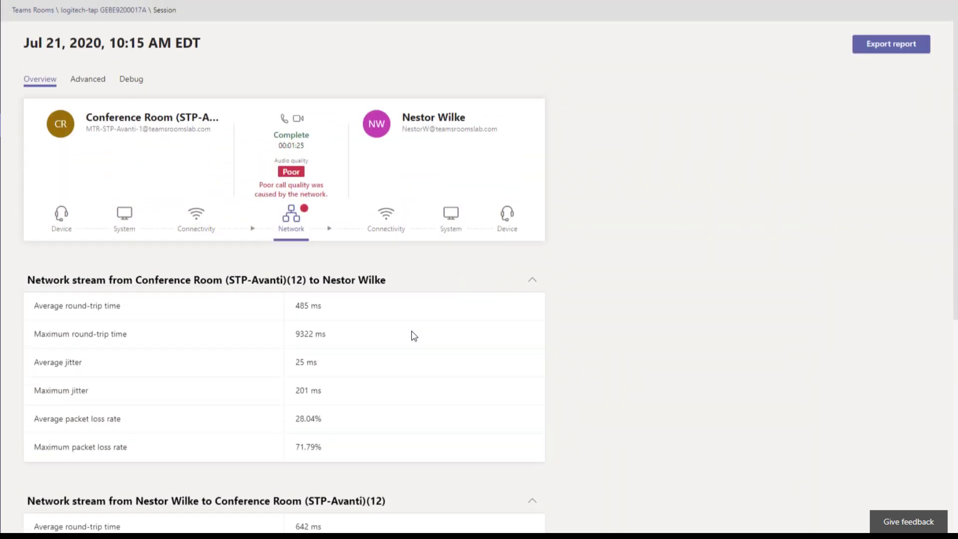
pyautogui.click(387, 220)
# Highlight the other participant's Wi-Fi connection type and signal strength value 100.
pyautogui.moveTo(344, 313); pyautogui.dragTo(267, 312)
pyautogui.click(592, 319)
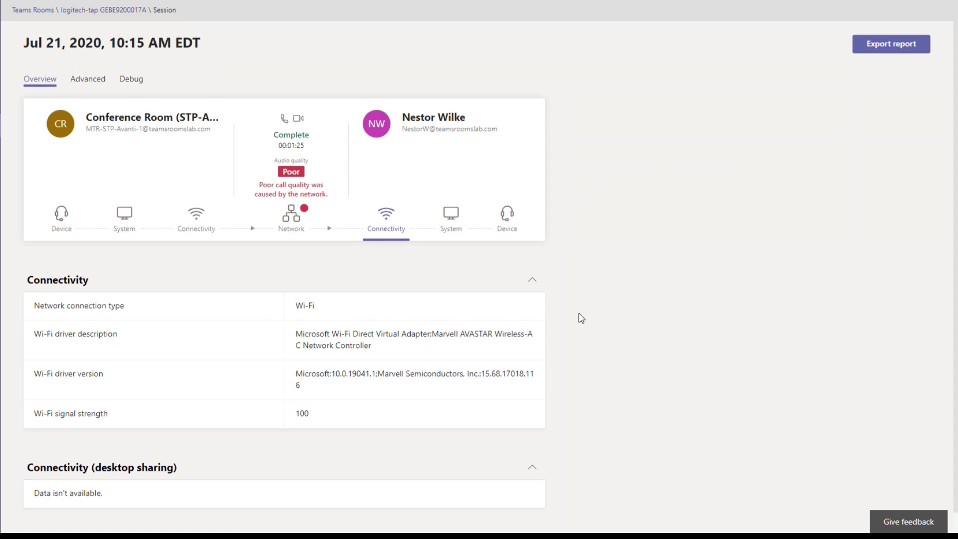
pyautogui.scroll(-1, 577, 316)
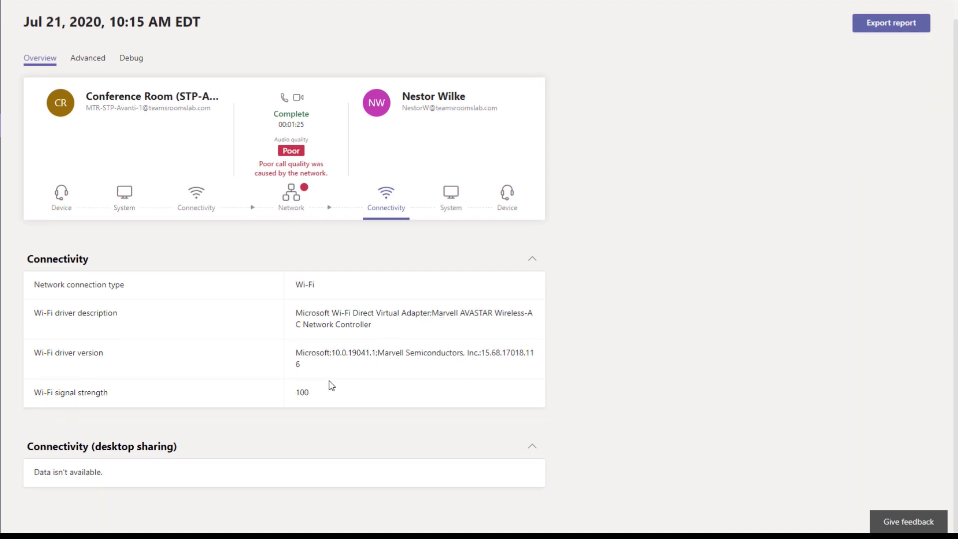
pyautogui.moveTo(331, 397); pyautogui.dragTo(352, 396)
pyautogui.click(304, 393)
pyautogui.doubleClick(303, 388)
# Review the other participant's system details and audio capture device name and driver.
pyautogui.click(452, 193)
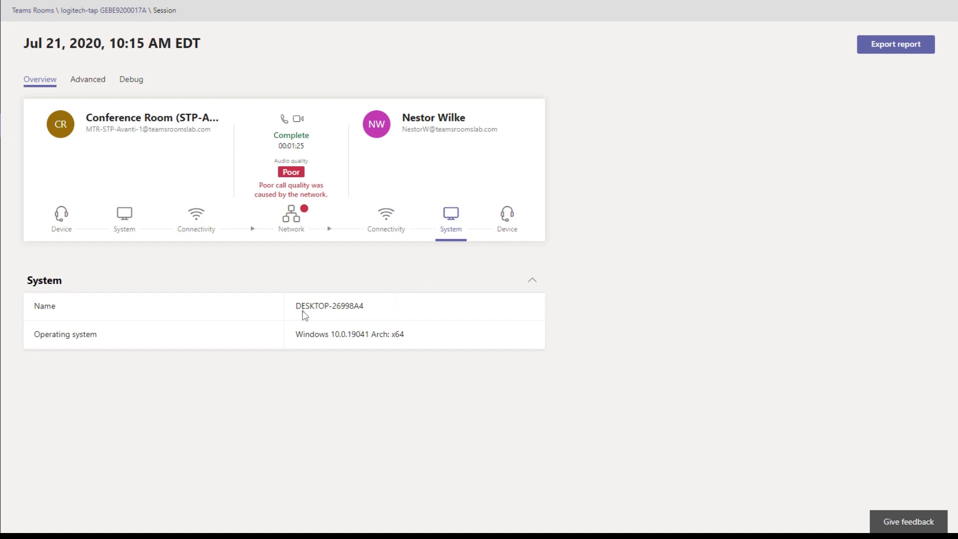
pyautogui.click(504, 224)
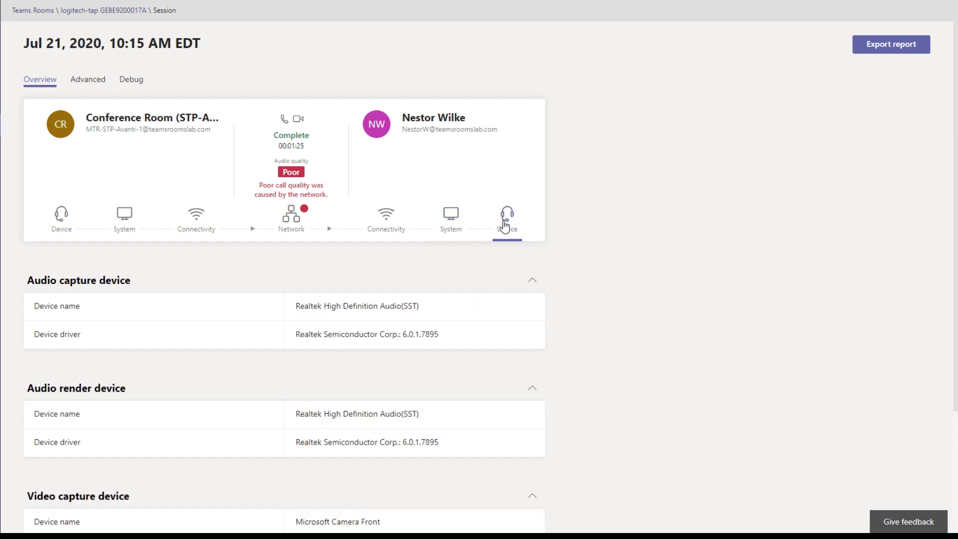
pyautogui.scroll(-3, 433, 320)
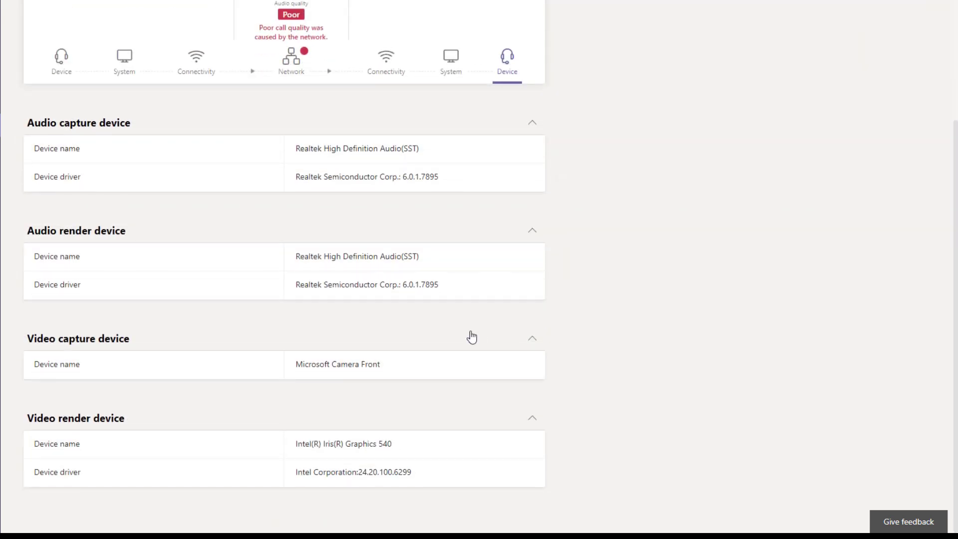
pyautogui.scroll(3, 469, 335)
pyautogui.moveTo(299, 302); pyautogui.dragTo(391, 329)
pyautogui.click(423, 331)
pyautogui.scroll(-3, 488, 321)
pyautogui.scroll(3, 486, 328)
pyautogui.scroll(-3, 364, 299)
# Check the conference room's devices and system, ending on its Ethernet connectivity details.
pyautogui.click(59, 65)
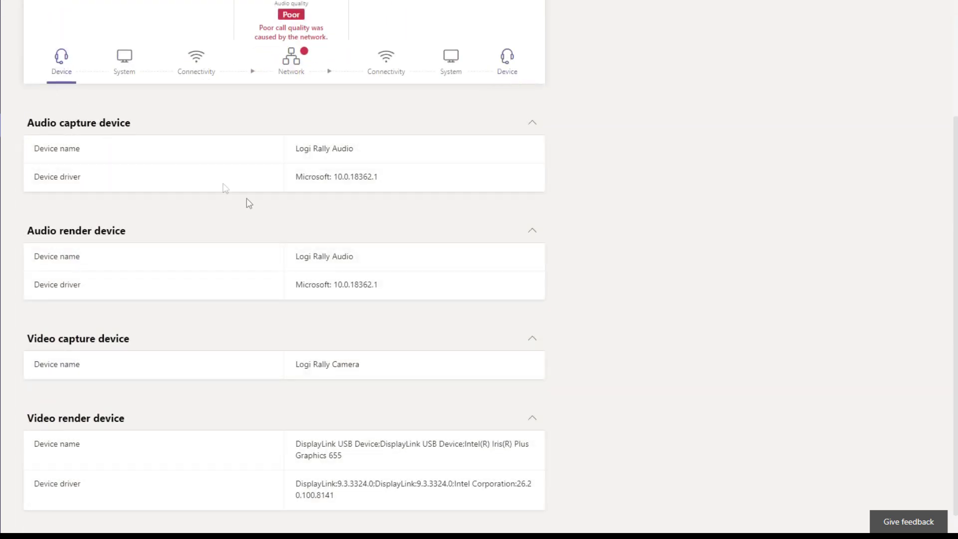
pyautogui.scroll(-1, 255, 369)
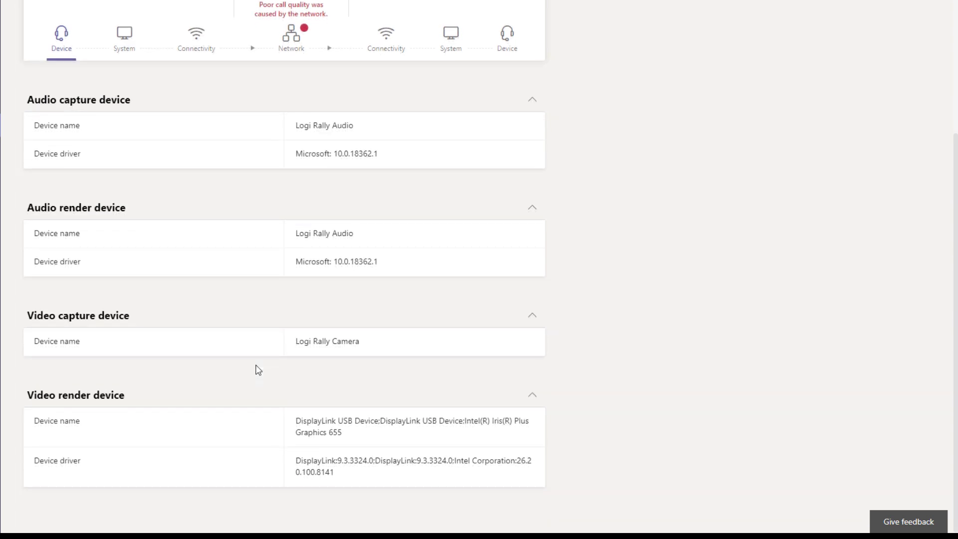
pyautogui.scroll(2, 249, 359)
pyautogui.click(121, 128)
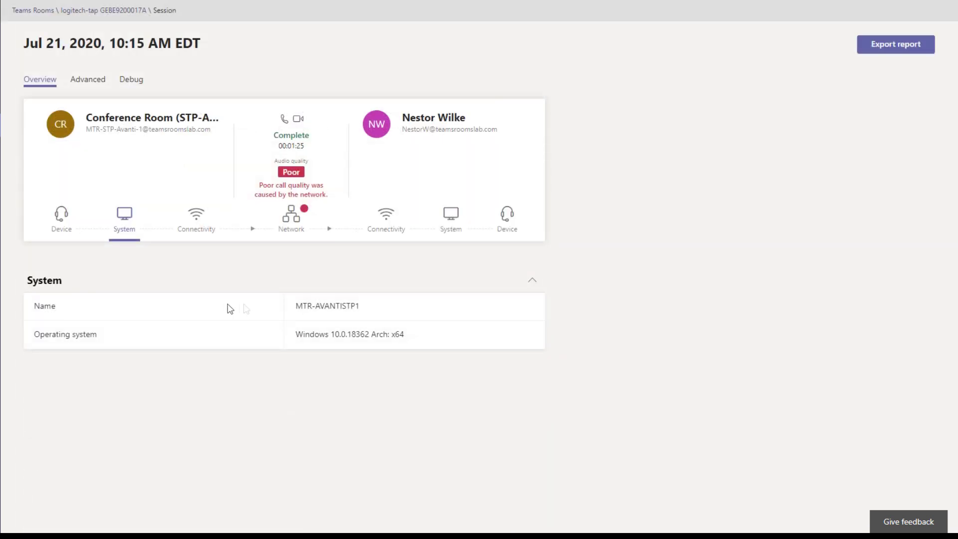
pyautogui.click(205, 220)
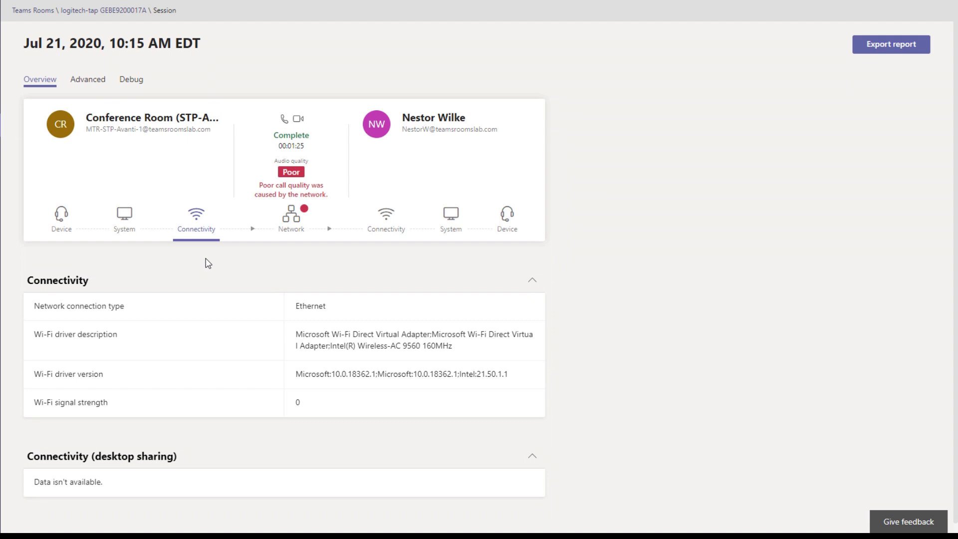
pyautogui.doubleClick(320, 304)
pyautogui.scroll(-1, 375, 318)
# Scroll through the Advanced tab's device, audio, system and network comparison tables.
pyautogui.scroll(1, 375, 318)
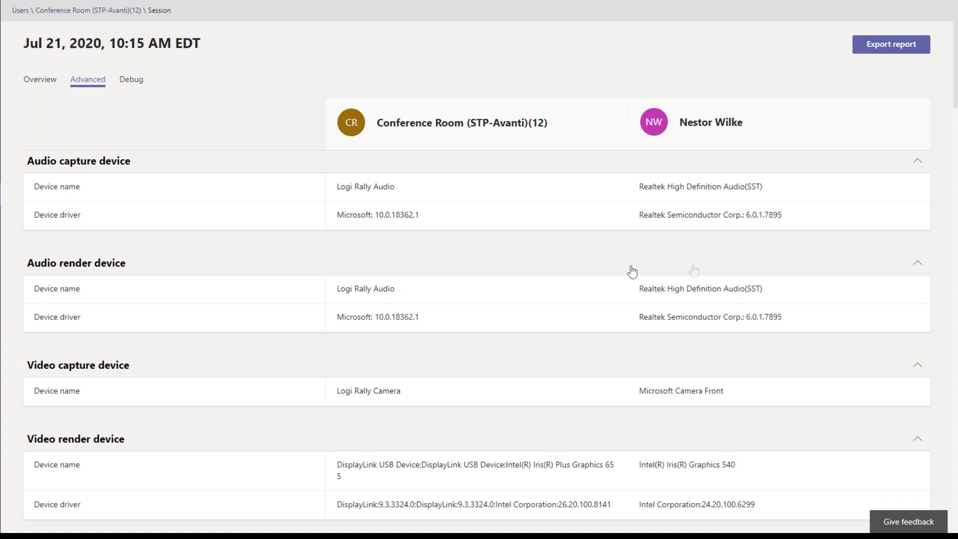
pyautogui.scroll(-5, 633, 322)
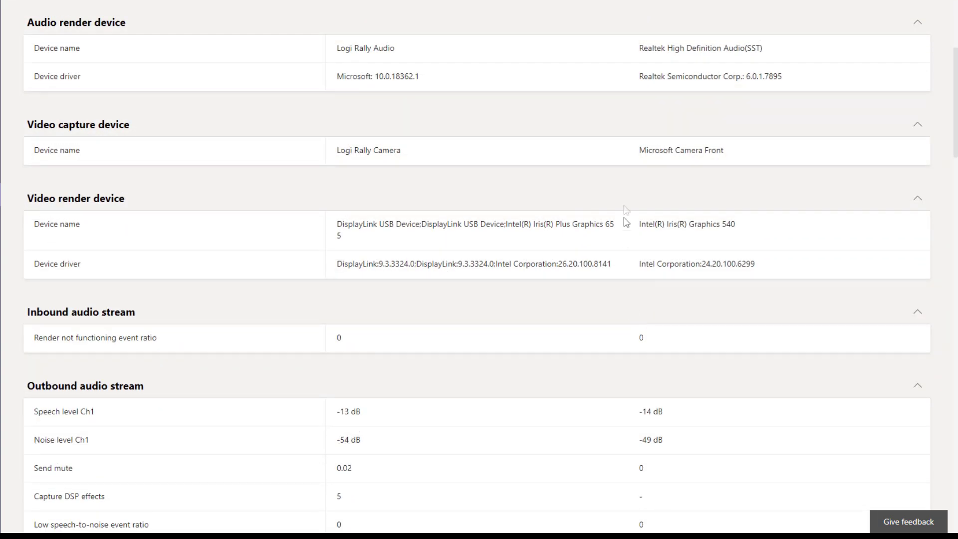
pyautogui.scroll(-10, 633, 285)
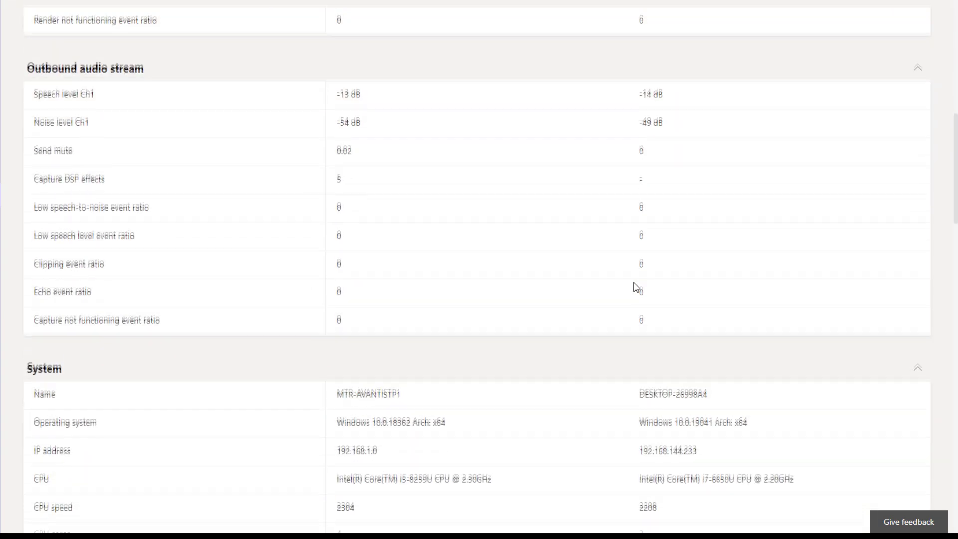
pyautogui.scroll(-17, 632, 280)
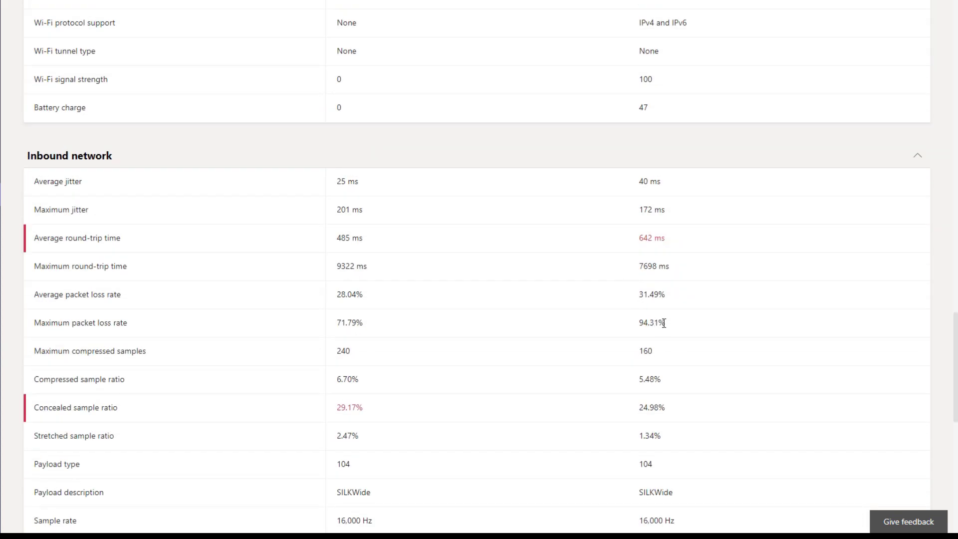
# Highlight the 94.31% maximum packet loss and 642 ms round-trip values, then return to the top.
pyautogui.moveTo(663, 323); pyautogui.dragTo(562, 305)
pyautogui.doubleClick(671, 233)
pyautogui.click(497, 234)
pyautogui.scroll(-10, 526, 254)
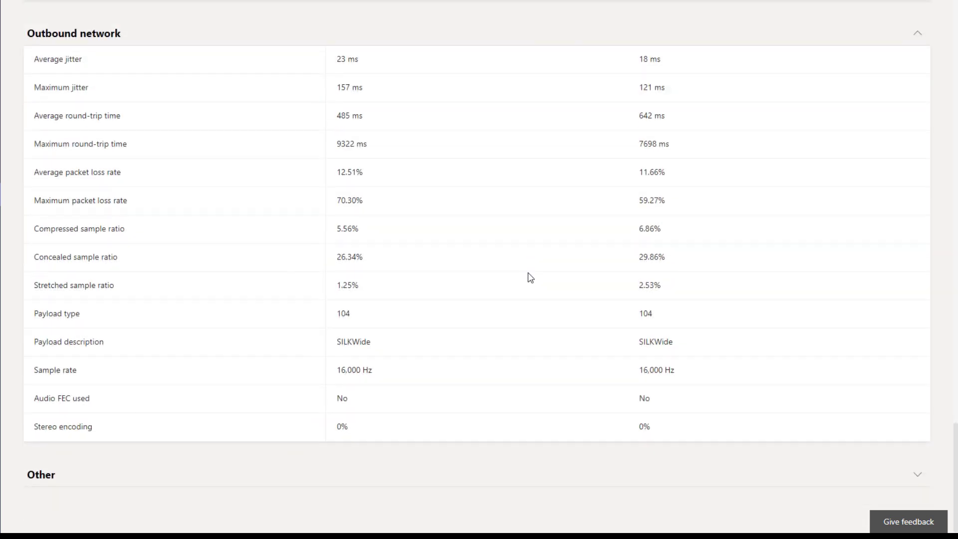
pyautogui.scroll(11, 528, 276)
pyautogui.scroll(15, 531, 277)
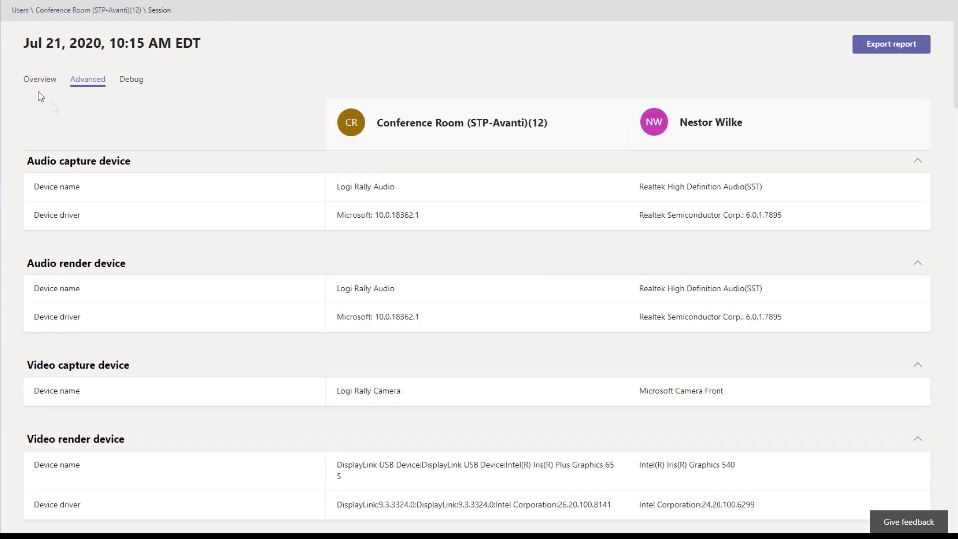
pyautogui.click(124, 82)
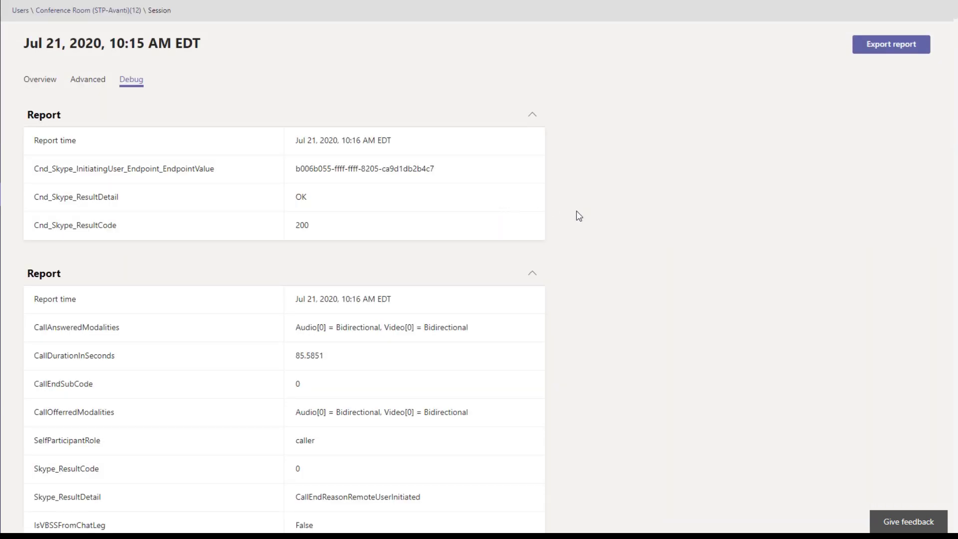
# Export the Jul 21, 2020 10:15 AM session's call analytics debug report to Excel.
pyautogui.scroll(-20, 566, 217)
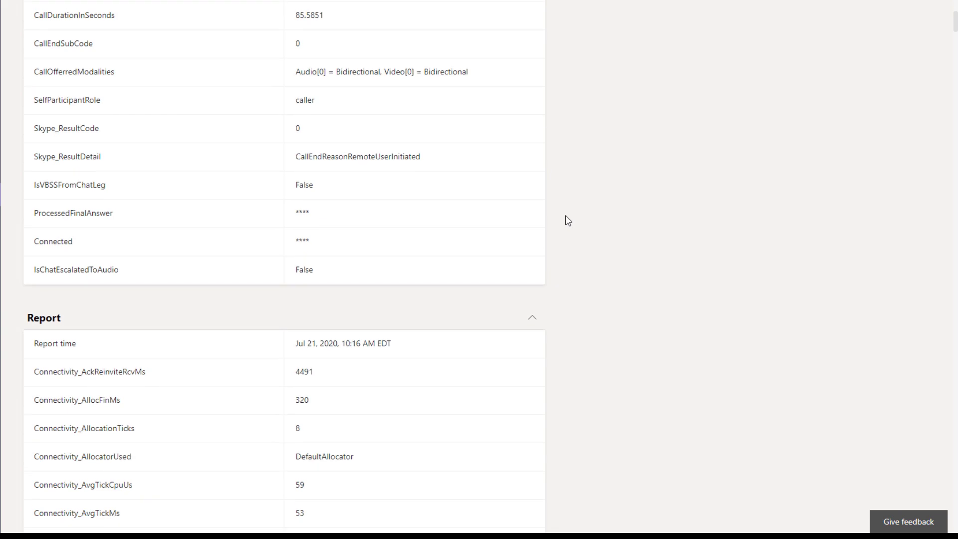
pyautogui.scroll(-20, 566, 215)
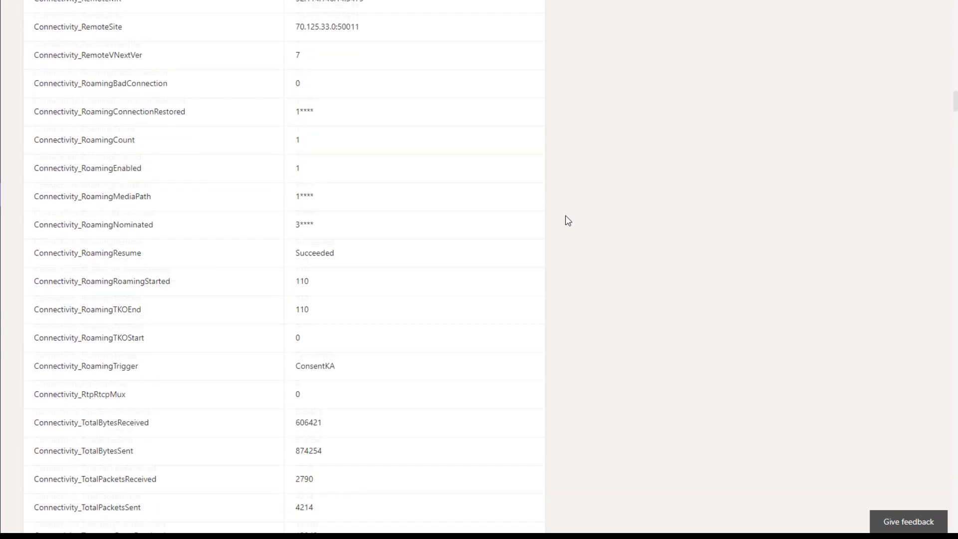
pyautogui.scroll(-20, 565, 216)
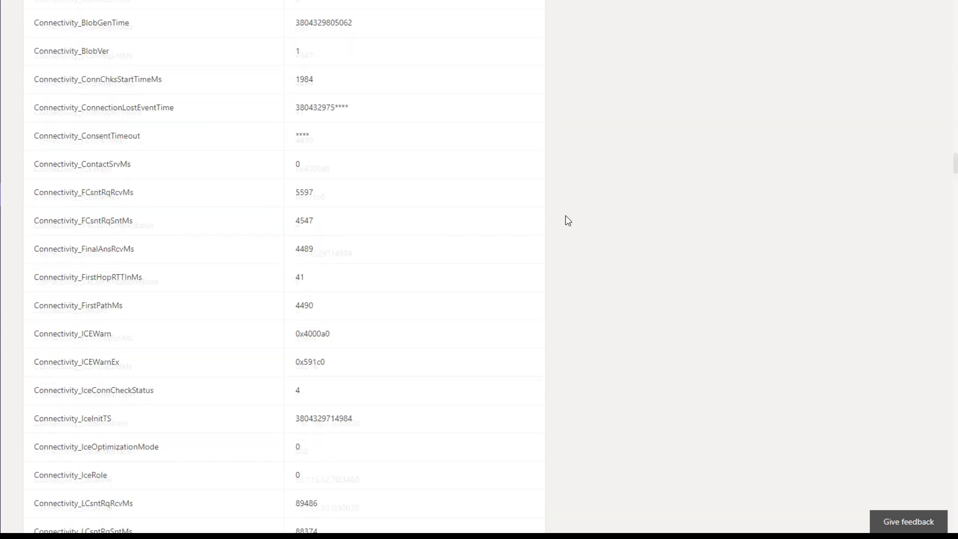
pyautogui.scroll(8, 565, 216)
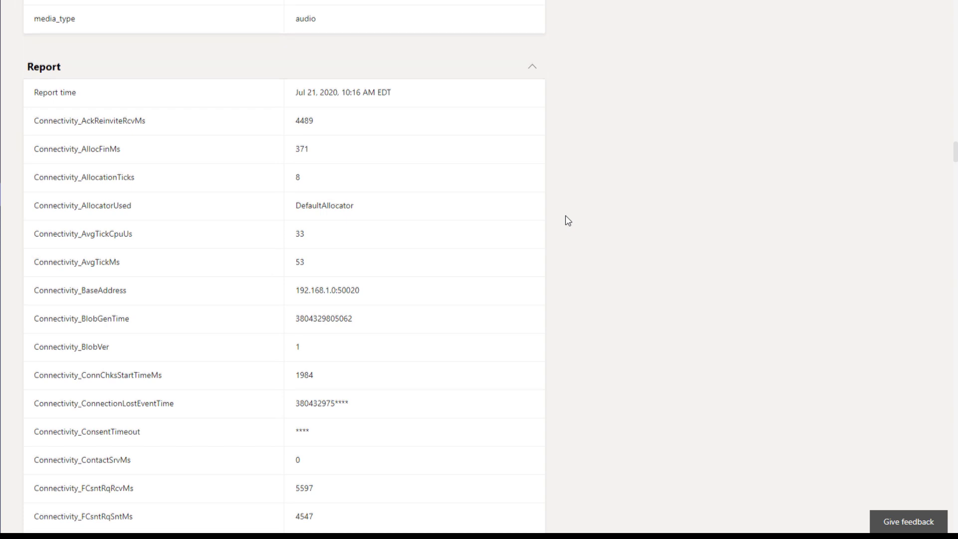
pyautogui.scroll(-20, 567, 221)
pyautogui.scroll(-20, 567, 221)
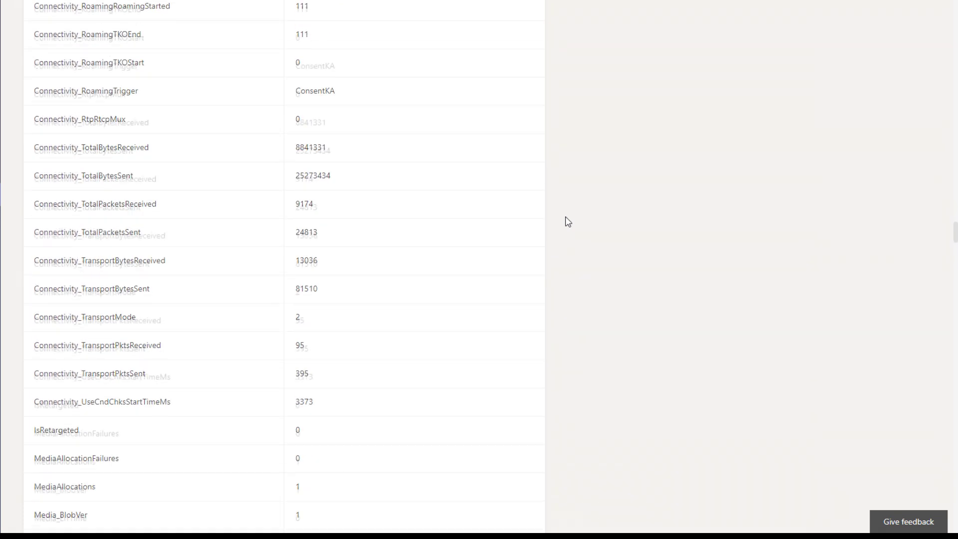
pyautogui.scroll(-20, 567, 221)
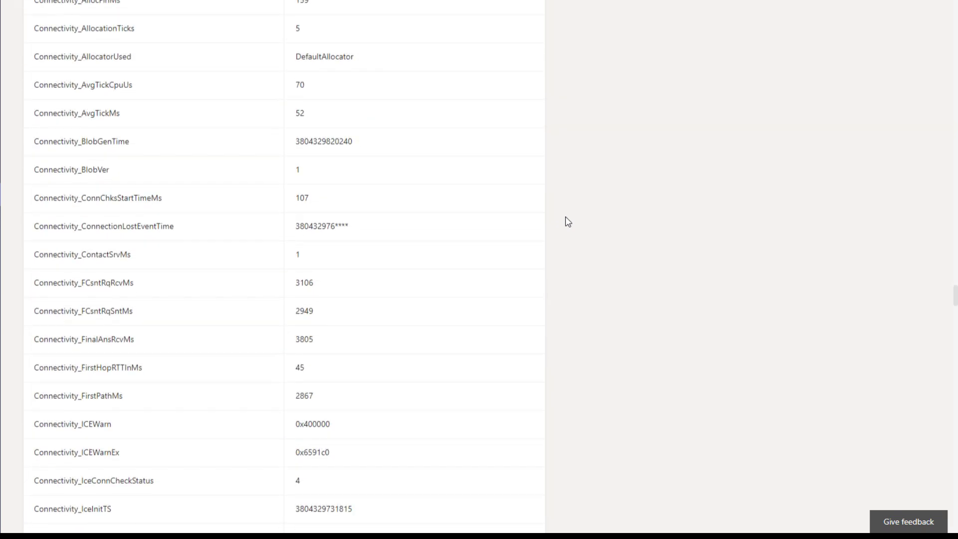
pyautogui.scroll(-10, 573, 237)
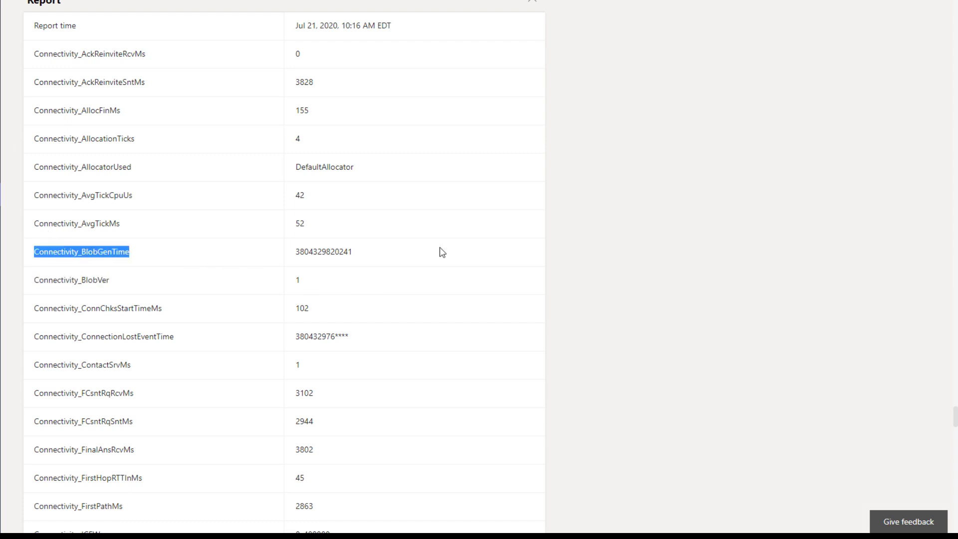
pyautogui.scroll(-20, 442, 252)
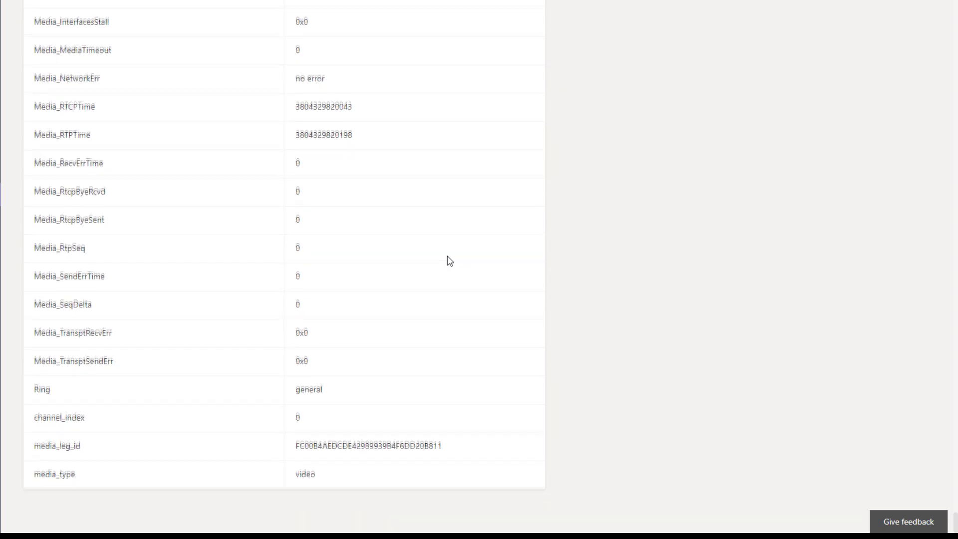
pyautogui.scroll(10, 449, 260)
pyautogui.scroll(-10, 450, 261)
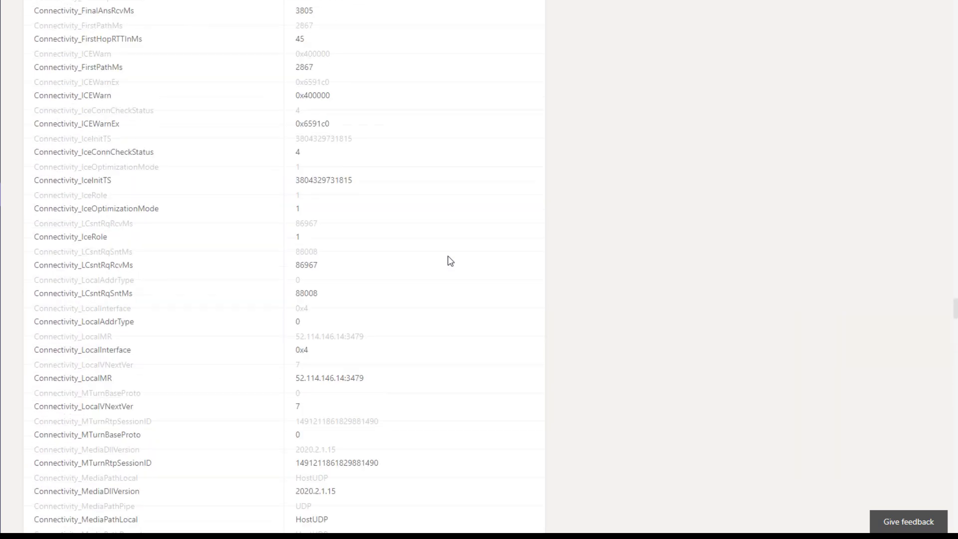
pyautogui.scroll(15, 450, 260)
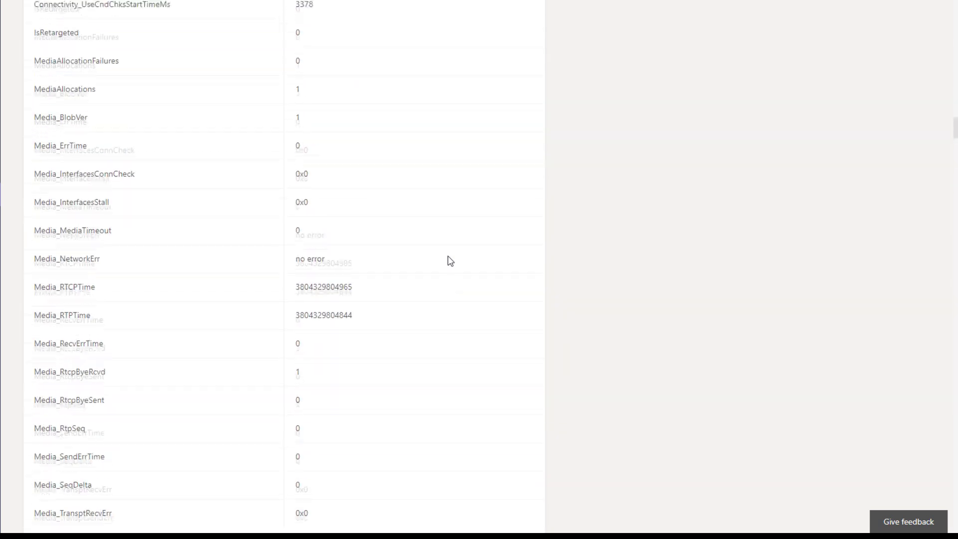
pyautogui.scroll(3, 450, 261)
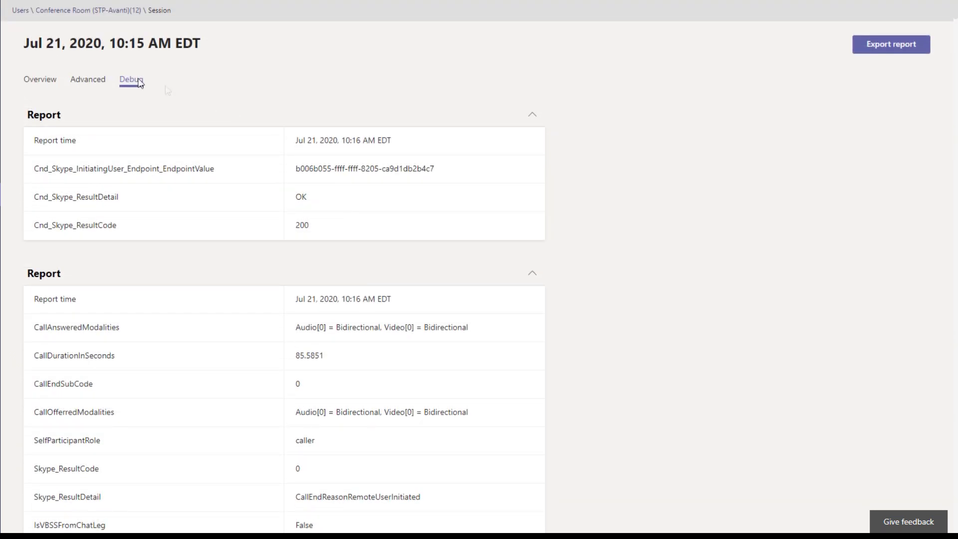
pyautogui.click(889, 50)
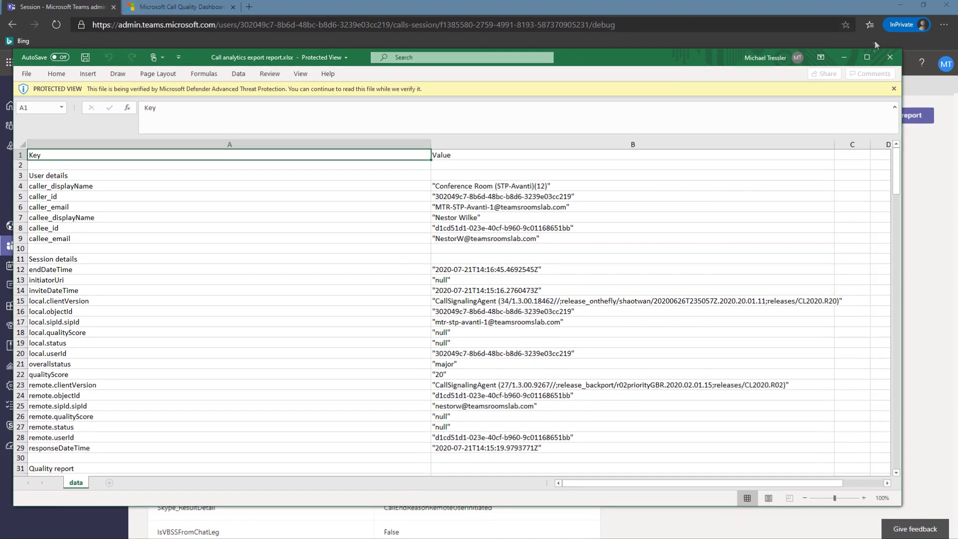
# Maximize the Call analytics export report workbook, review its key–value rows, then close Excel.
pyautogui.click(870, 59)
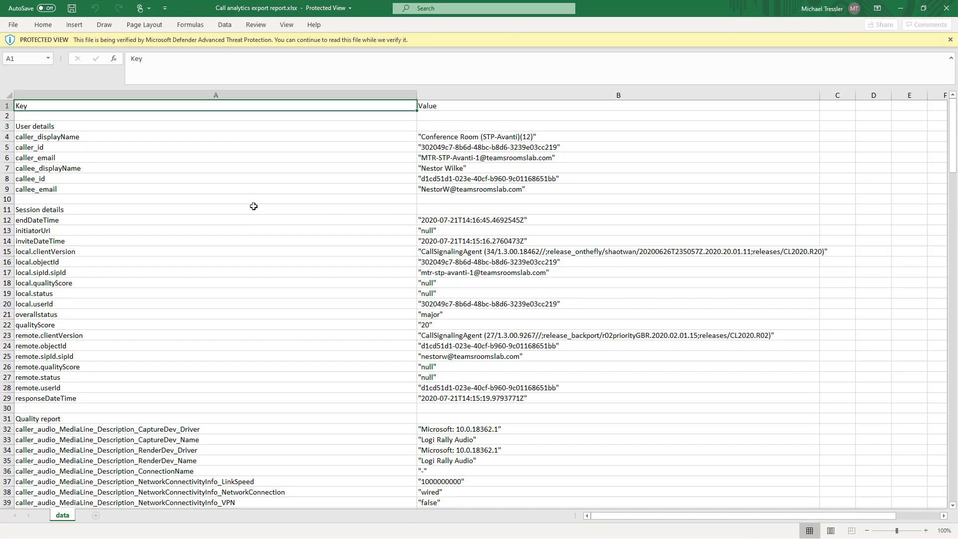
pyautogui.scroll(-6, 253, 207)
pyautogui.scroll(-20, 254, 207)
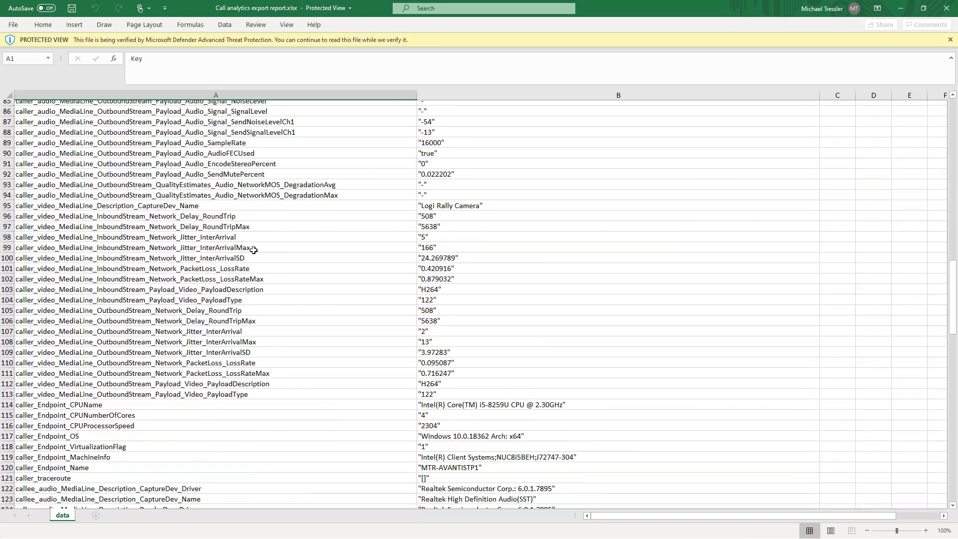
pyautogui.scroll(-20, 255, 255)
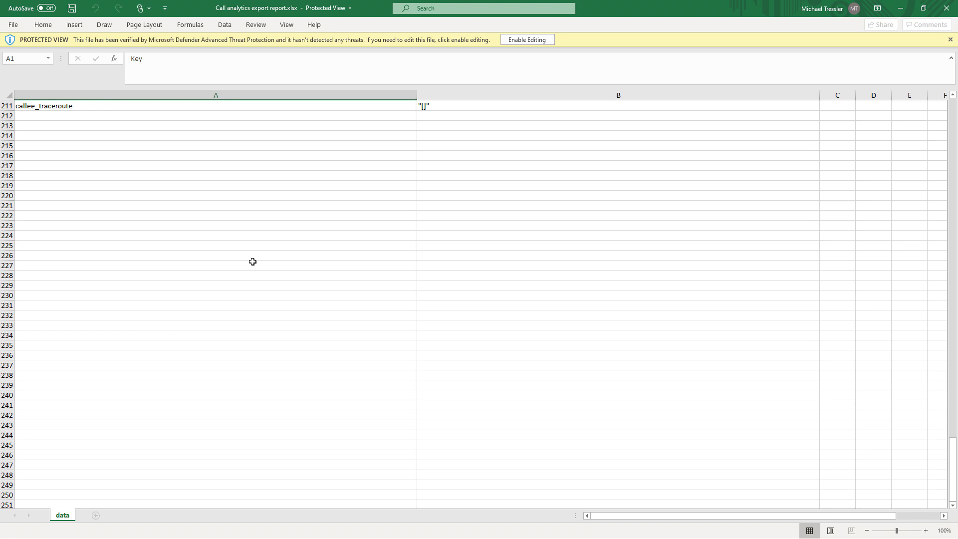
pyautogui.scroll(9, 253, 262)
pyautogui.scroll(11, 252, 262)
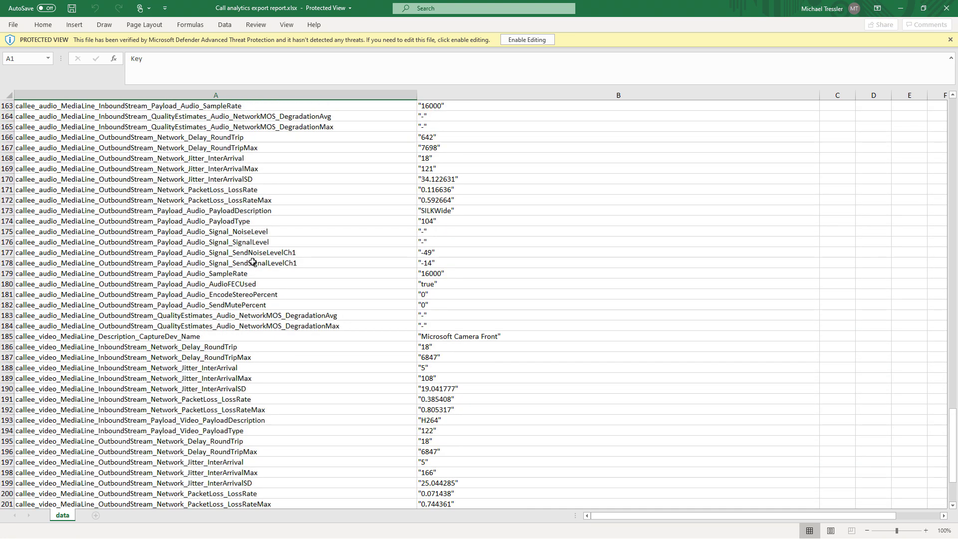
pyautogui.scroll(11, 252, 262)
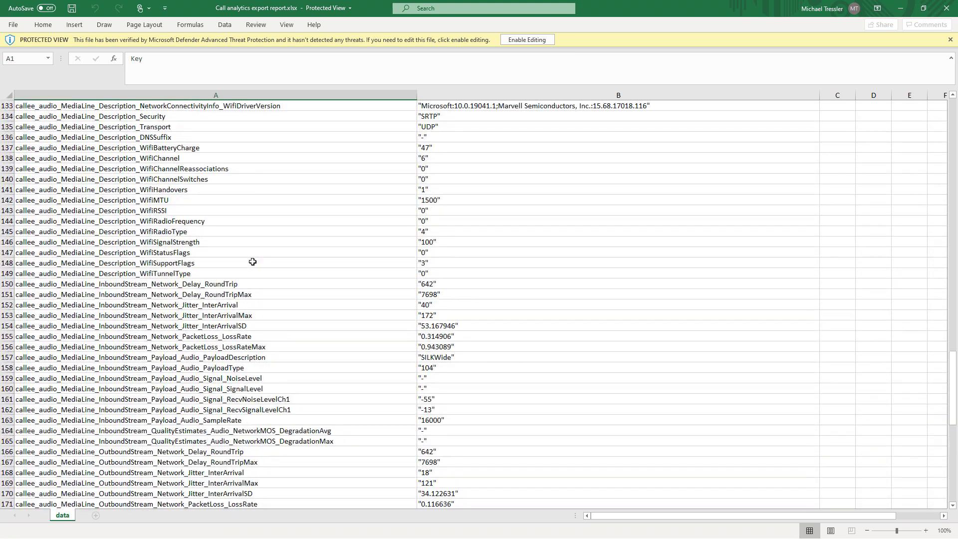
pyautogui.scroll(20, 253, 261)
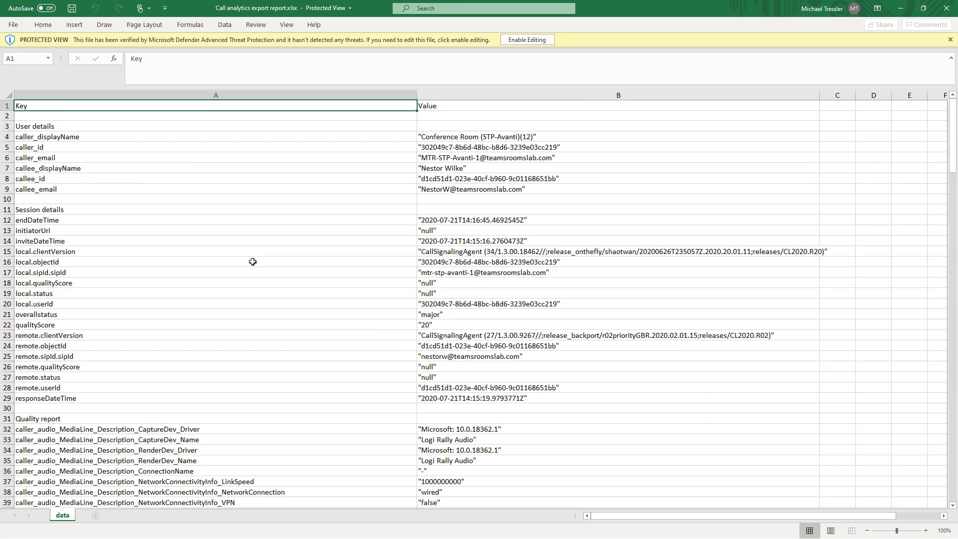
pyautogui.scroll(-5, 387, 207)
pyautogui.scroll(5, 380, 210)
pyautogui.scroll(-18, 380, 209)
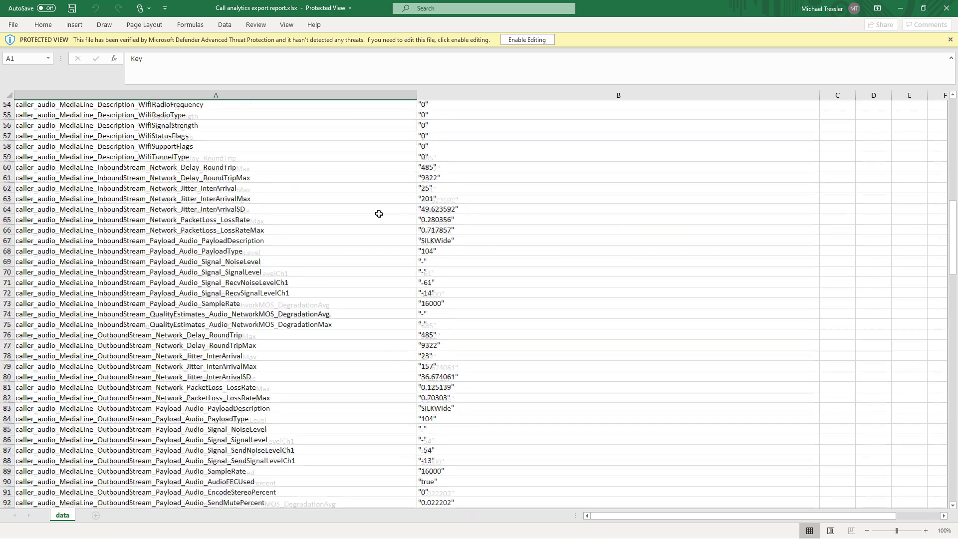
pyautogui.scroll(6, 378, 213)
pyautogui.click(945, 10)
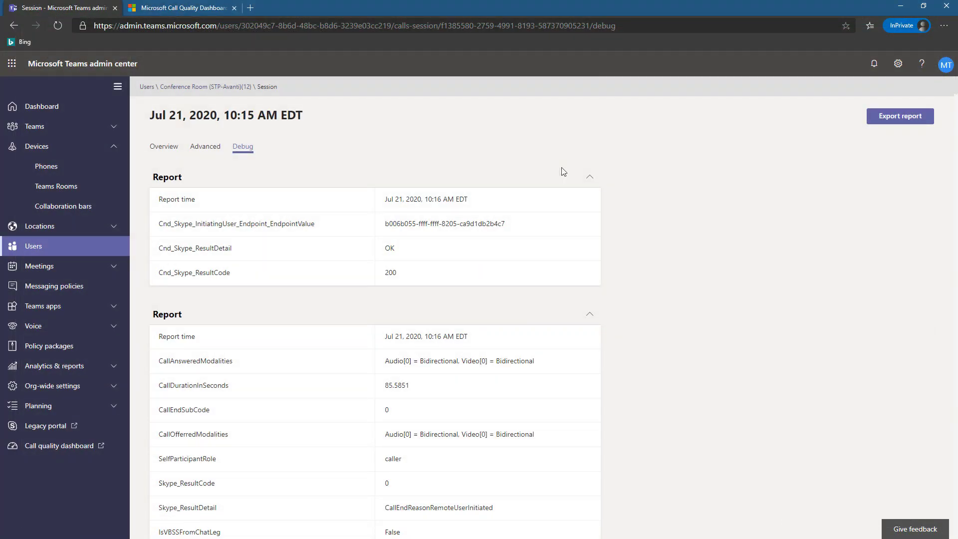
# Return to the Conference Room profile and review its Global (Org-wide default) assigned policies.
pyautogui.click(201, 87)
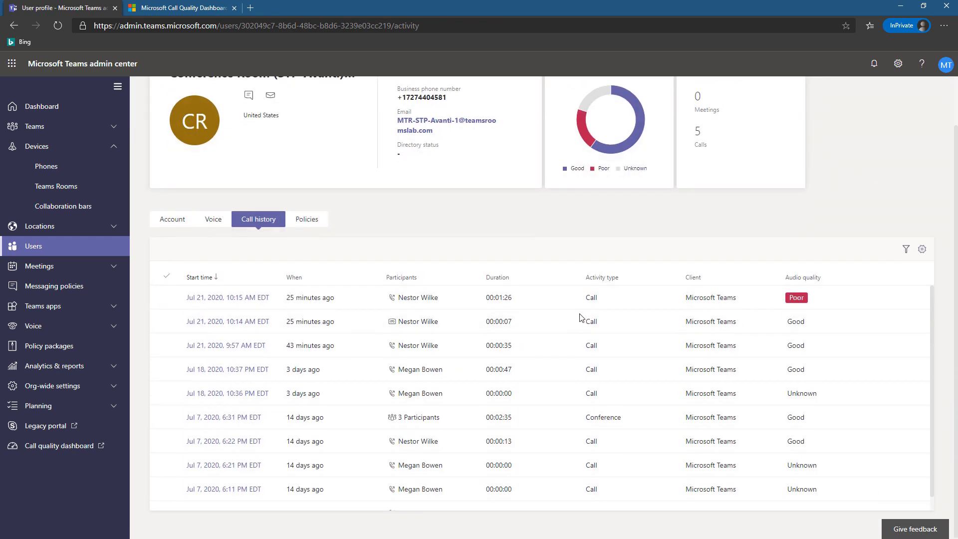
pyautogui.scroll(1, 434, 265)
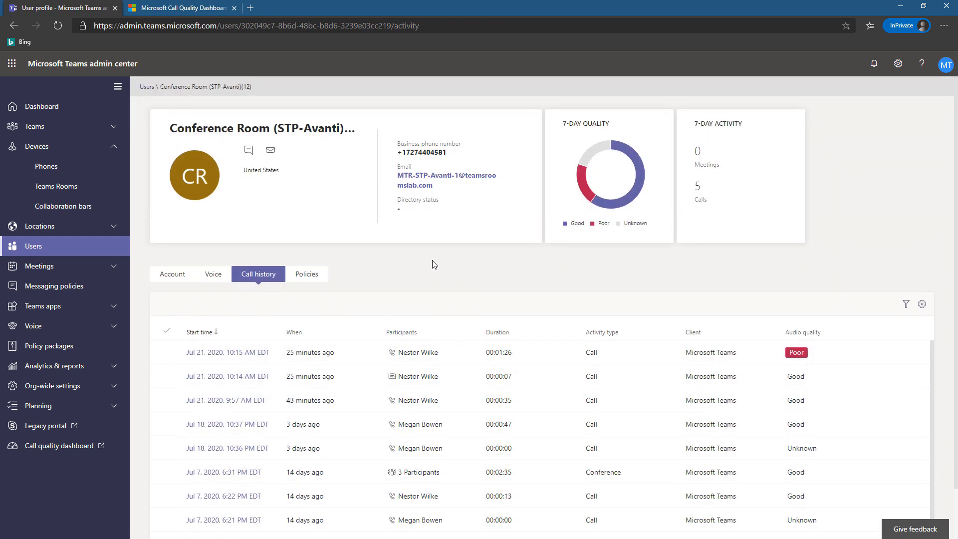
pyautogui.scroll(-1, 433, 264)
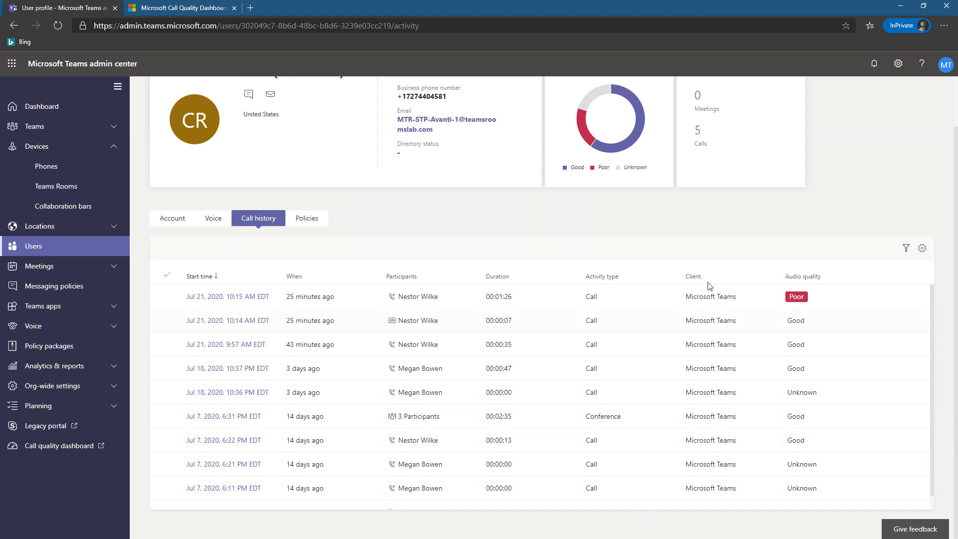
pyautogui.click(302, 224)
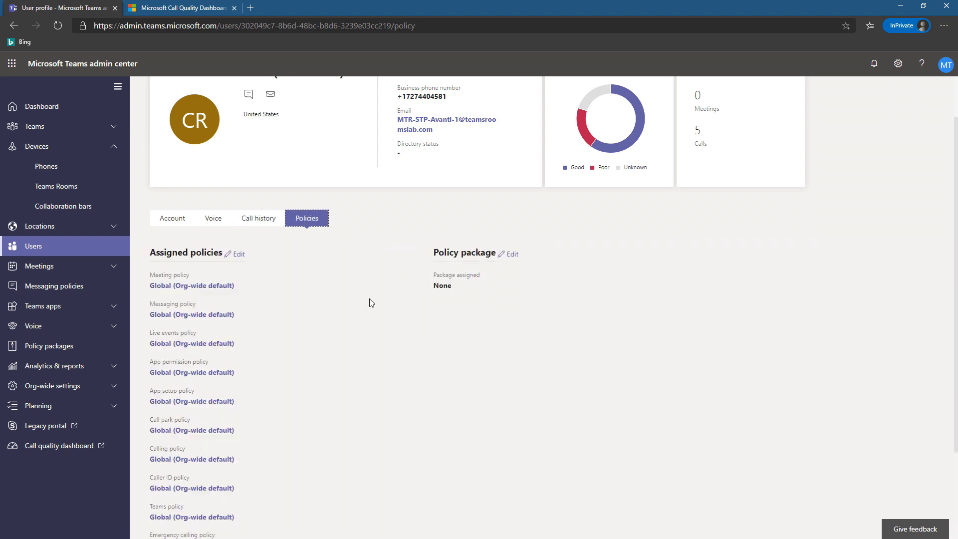
pyautogui.scroll(-2, 370, 303)
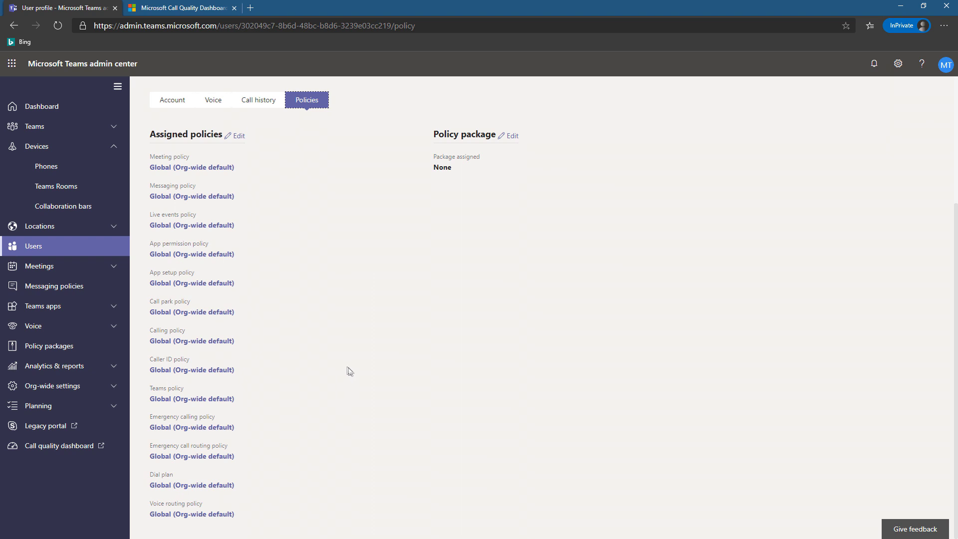
pyautogui.scroll(3, 337, 366)
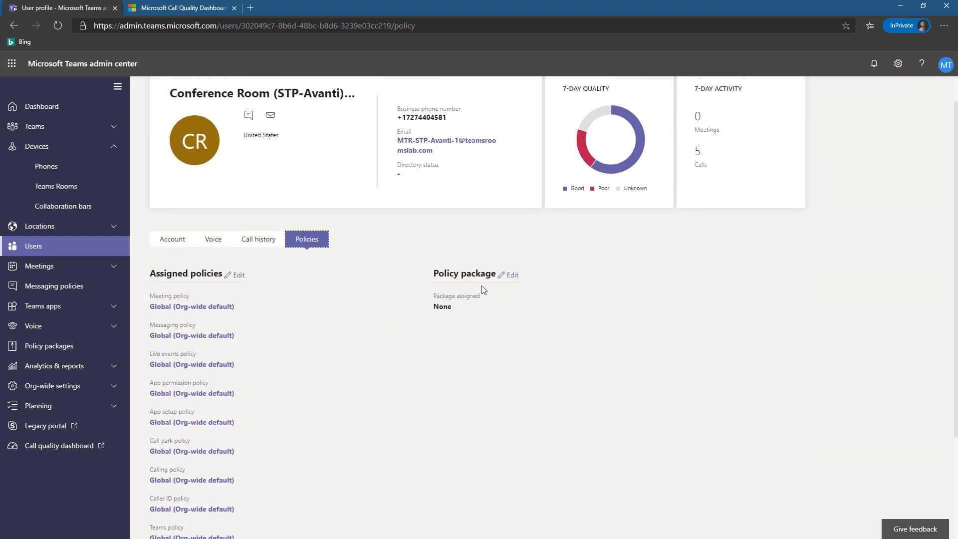
# Assign the Small and medium business user (Business Voice) policy package to the room.
pyautogui.click(519, 275)
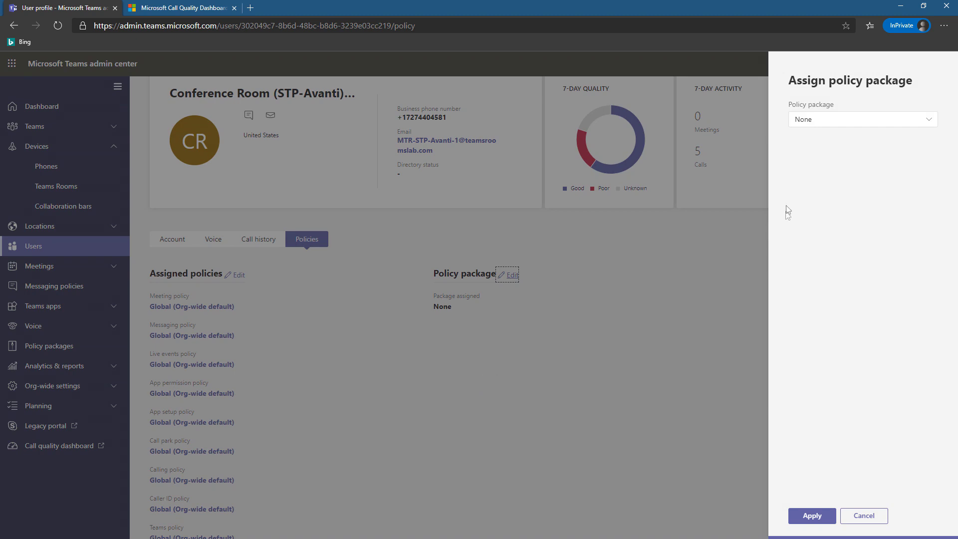
pyautogui.click(860, 120)
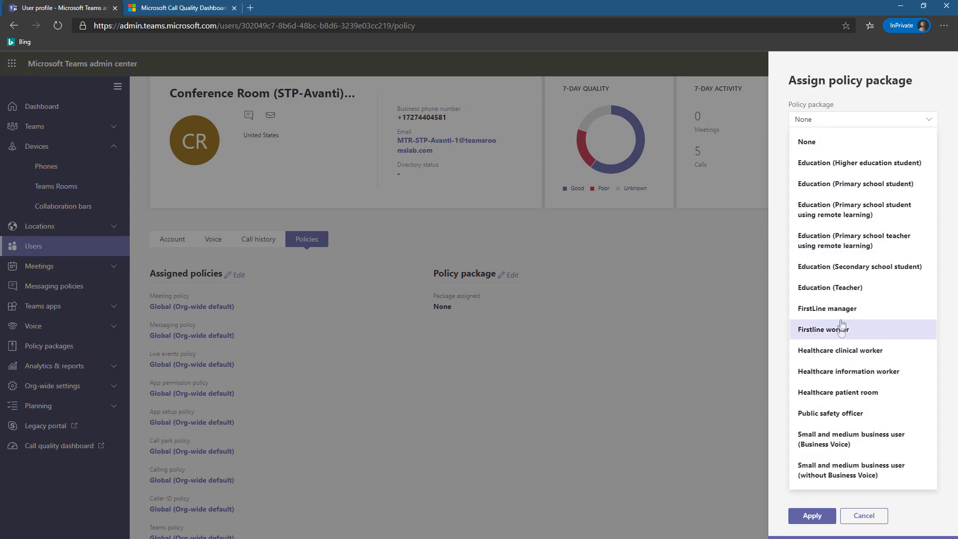
pyautogui.click(852, 450)
pyautogui.click(811, 515)
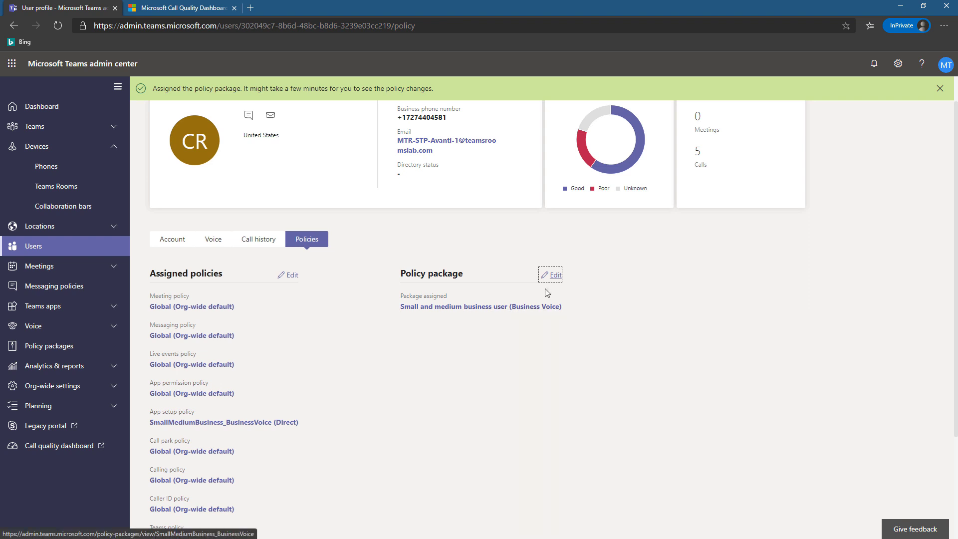
# Reset the room's policy package back to None.
pyautogui.click(554, 274)
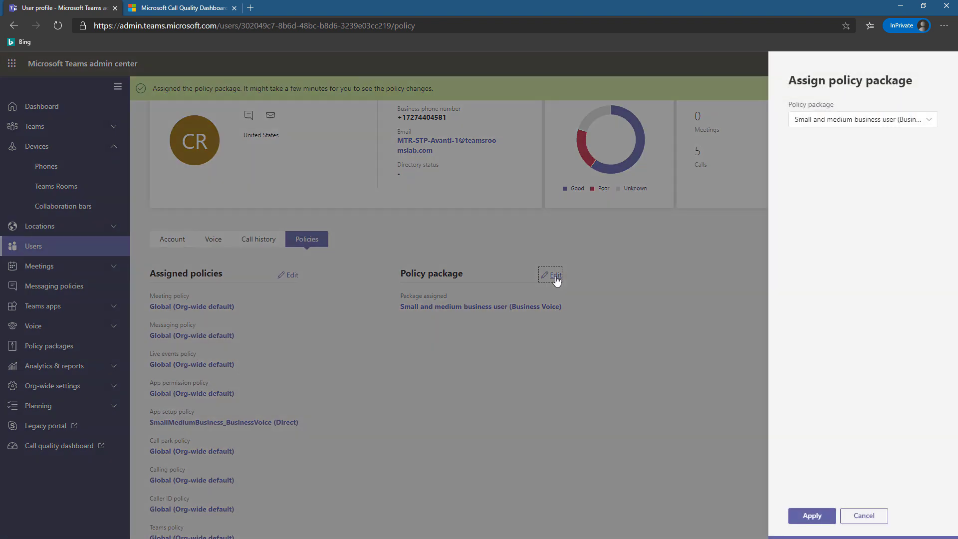
pyautogui.click(868, 120)
pyautogui.click(863, 142)
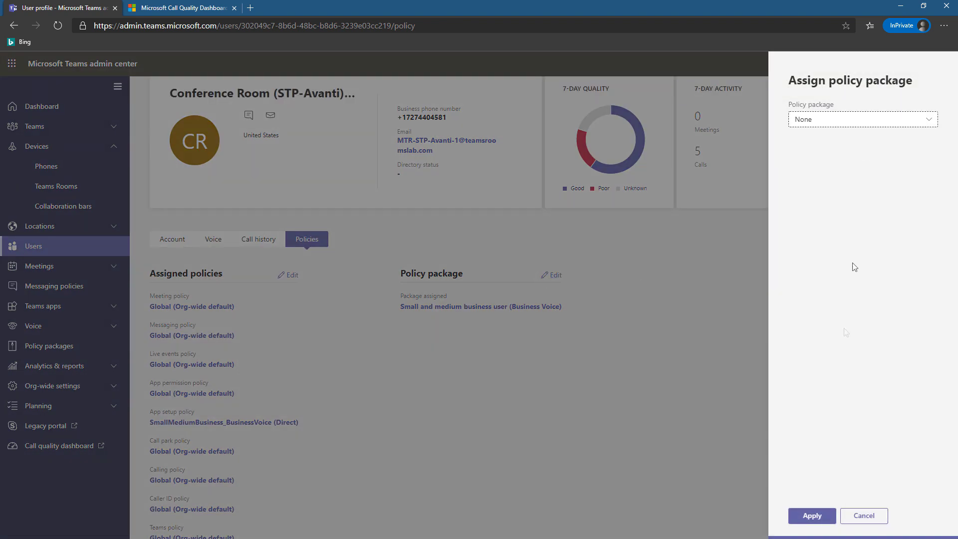
pyautogui.click(798, 518)
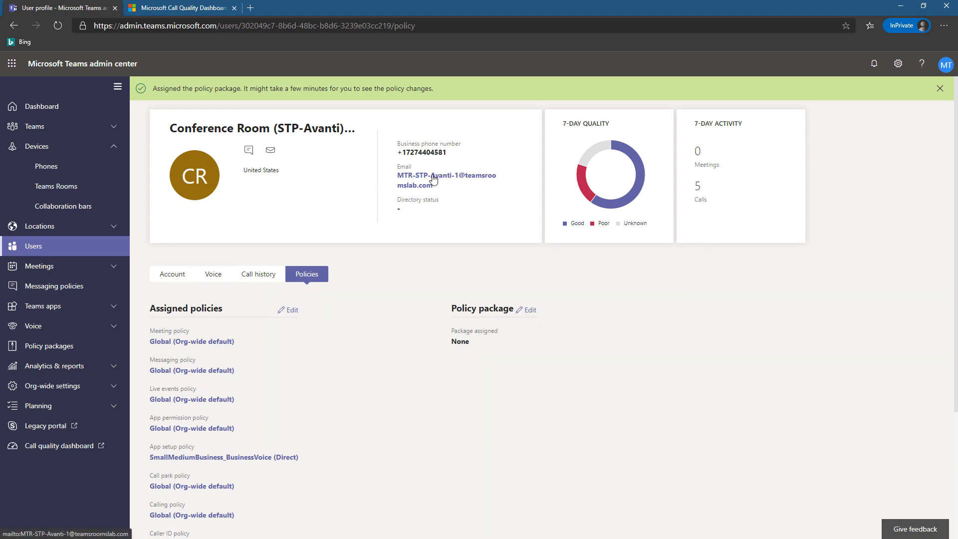
# View the room's Account settings, go back to Users, then go to Devices > Teams Rooms.
pyautogui.click(432, 179)
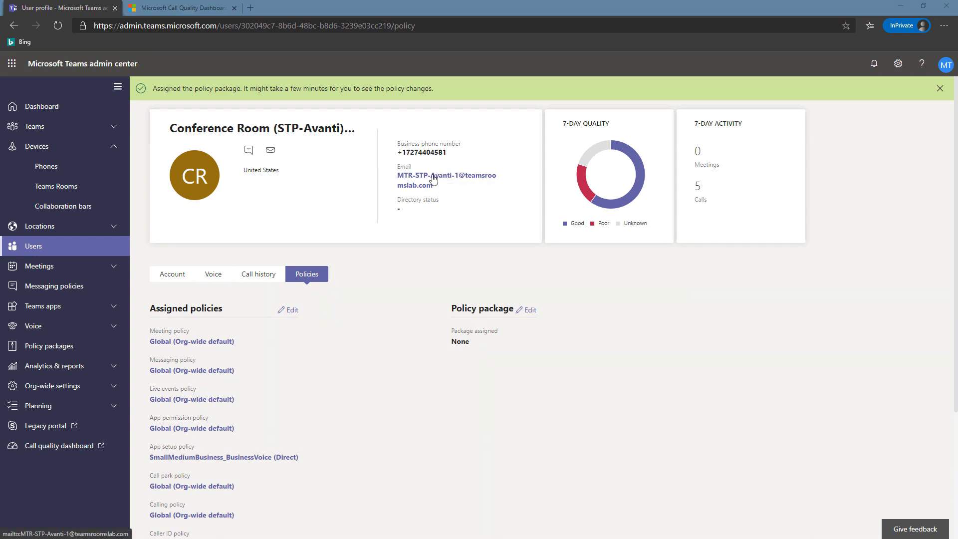
pyautogui.click(648, 262)
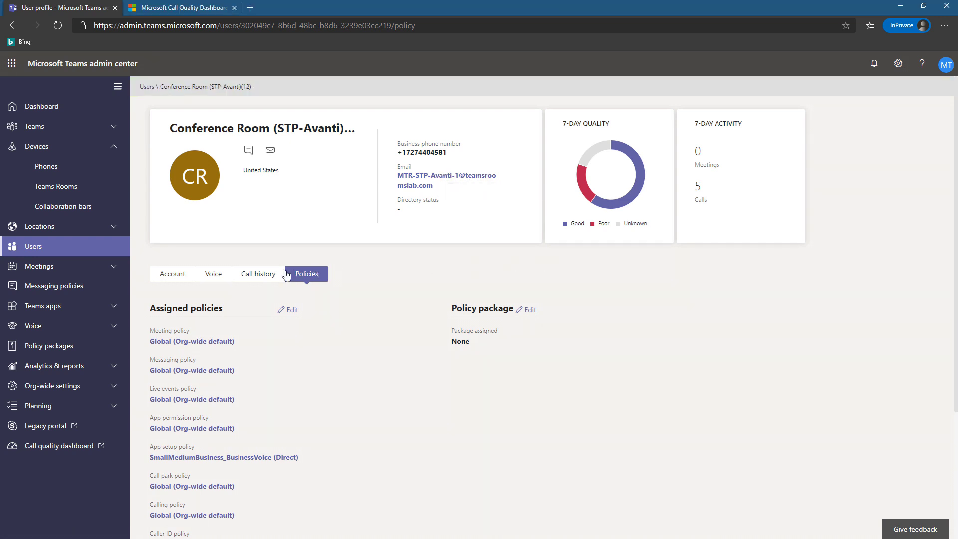
pyautogui.click(172, 275)
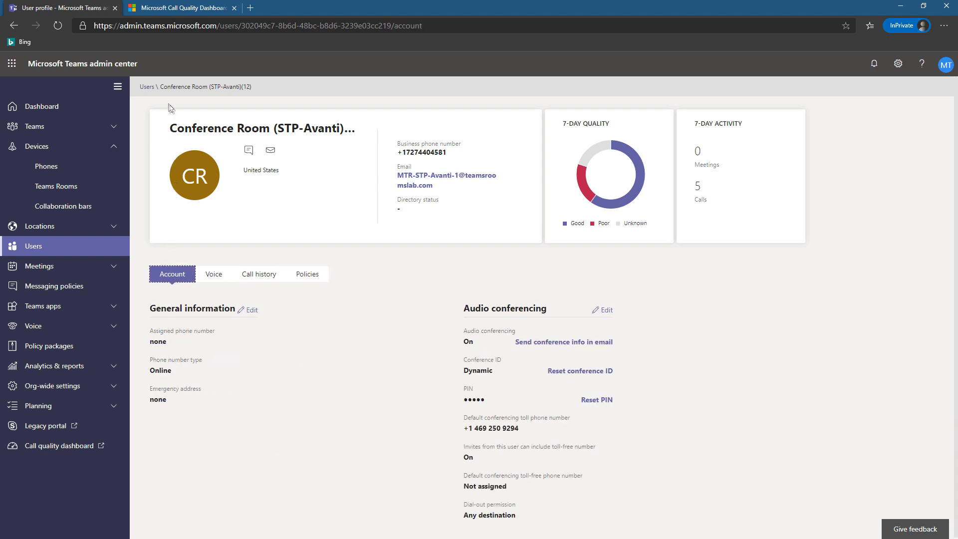
pyautogui.click(148, 87)
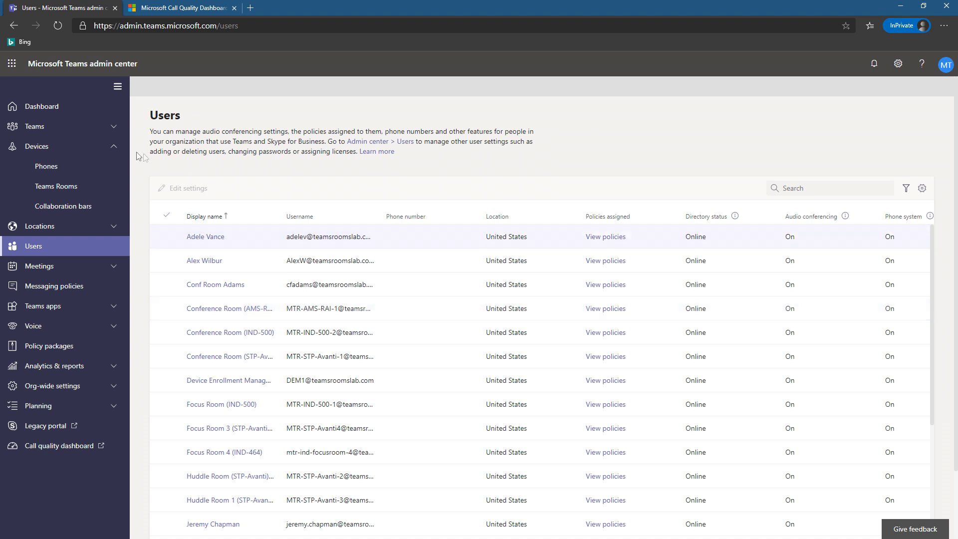
pyautogui.click(60, 186)
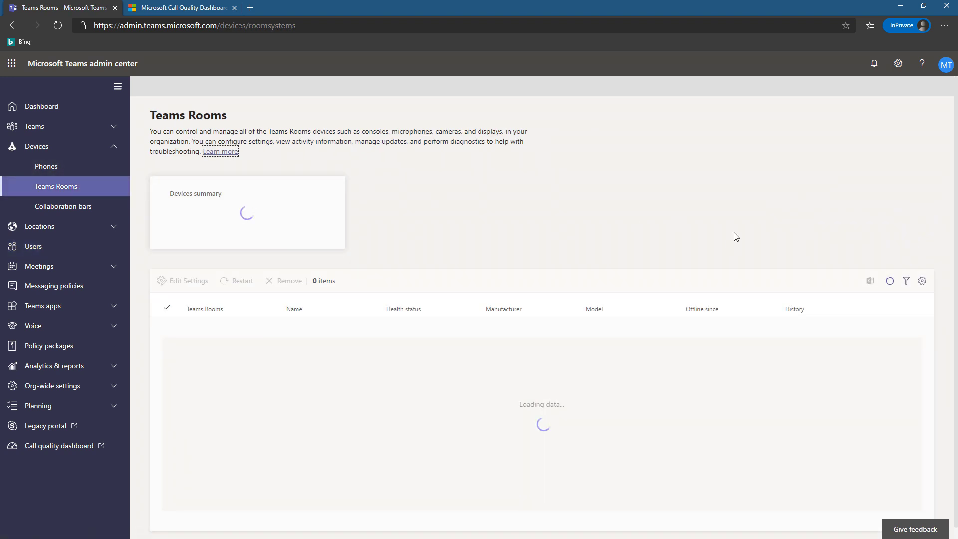